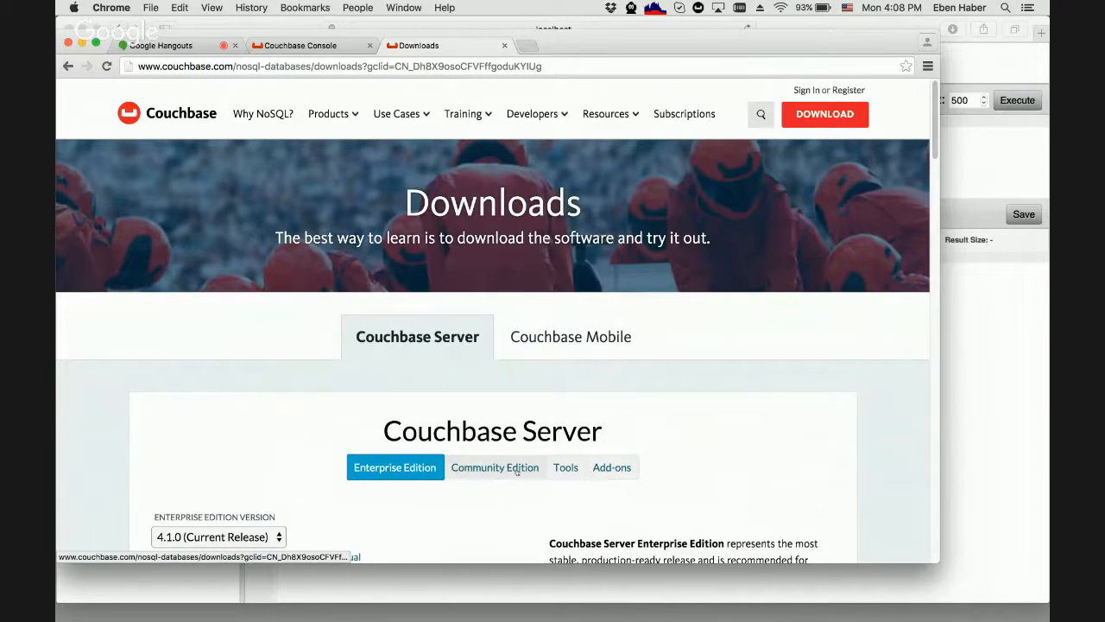
Show the Tools downloads for Couchbase Server and check which tools versions are offered.
click(566, 470)
scroll(682, 491, down, 1)
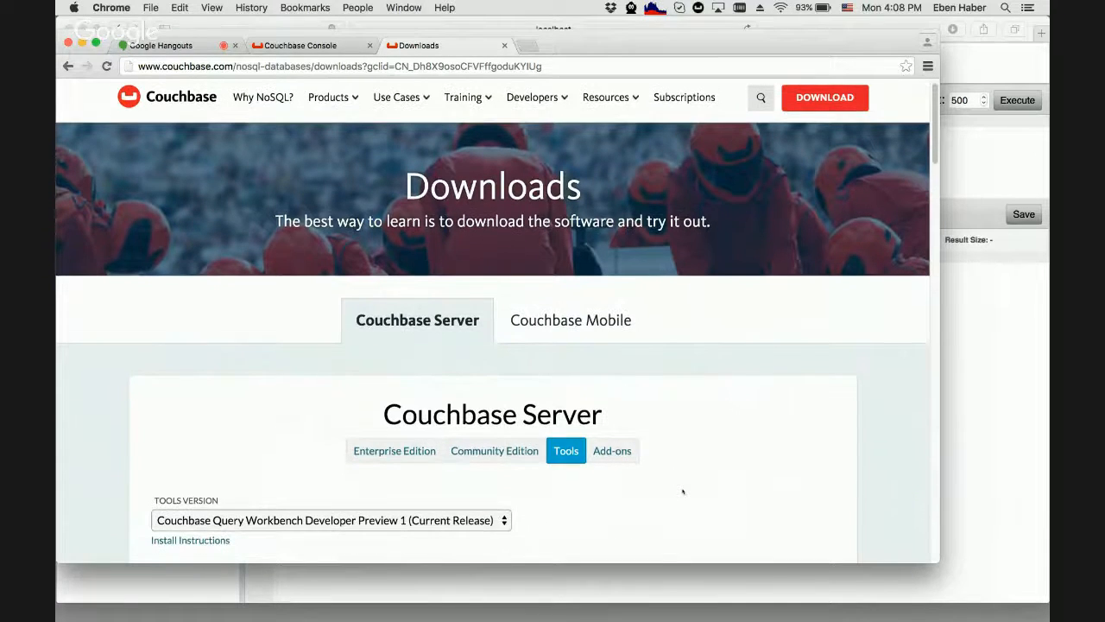
scroll(682, 491, down, 2)
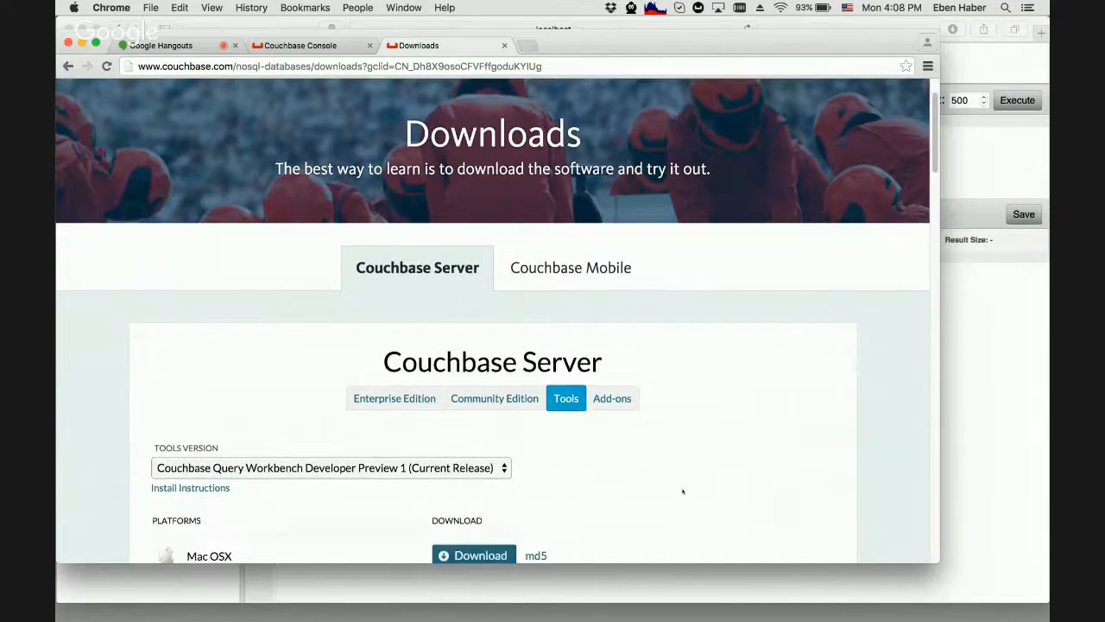
scroll(682, 491, down, 2)
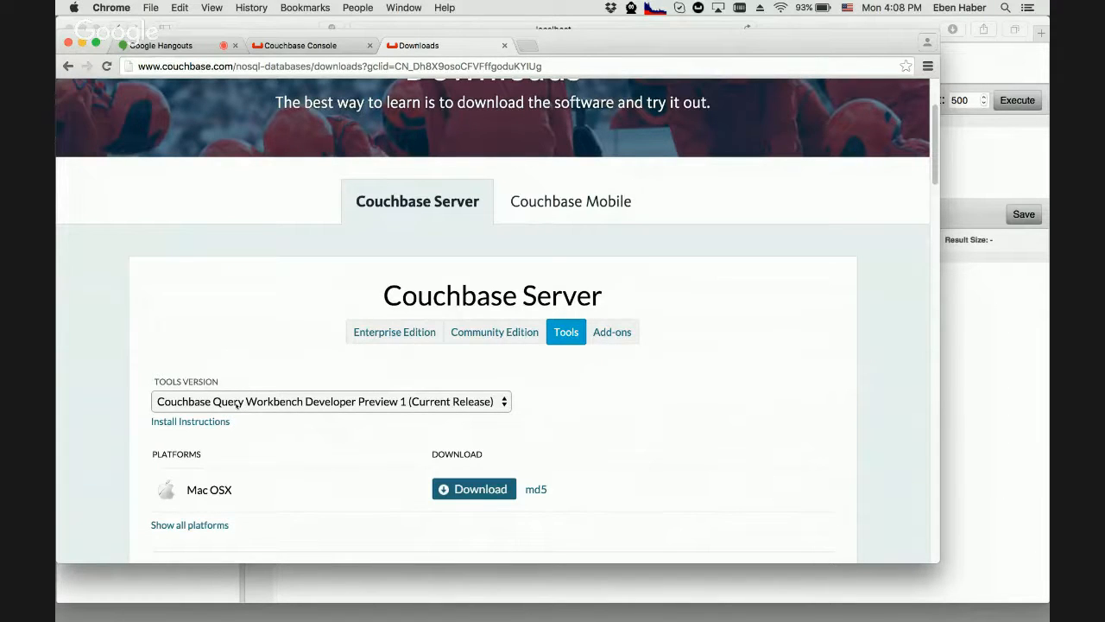
click(238, 404)
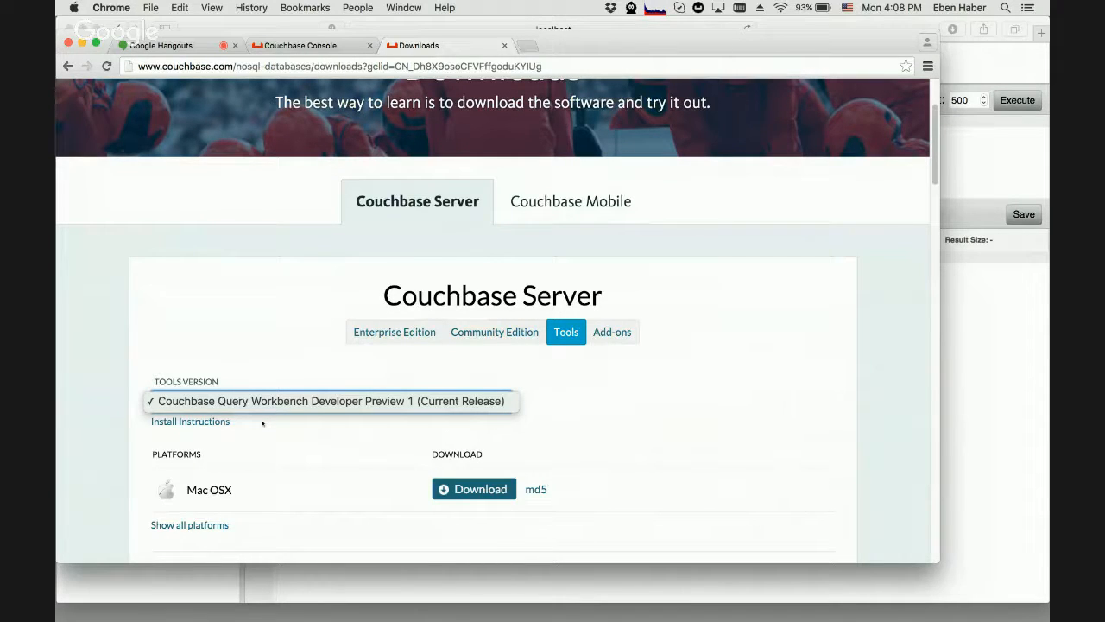
click(145, 446)
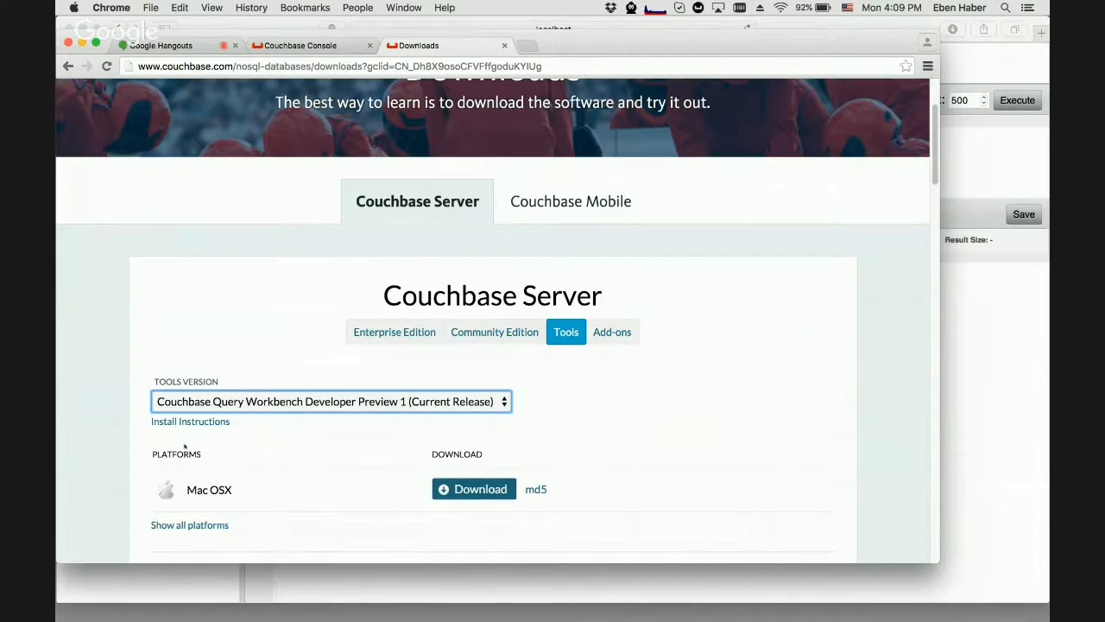
Switch to Finder and open the couchbase-query-workbench-dp1.0.2 folder inside Downloads/QueryWorkbench.
mouse_move(87, 614)
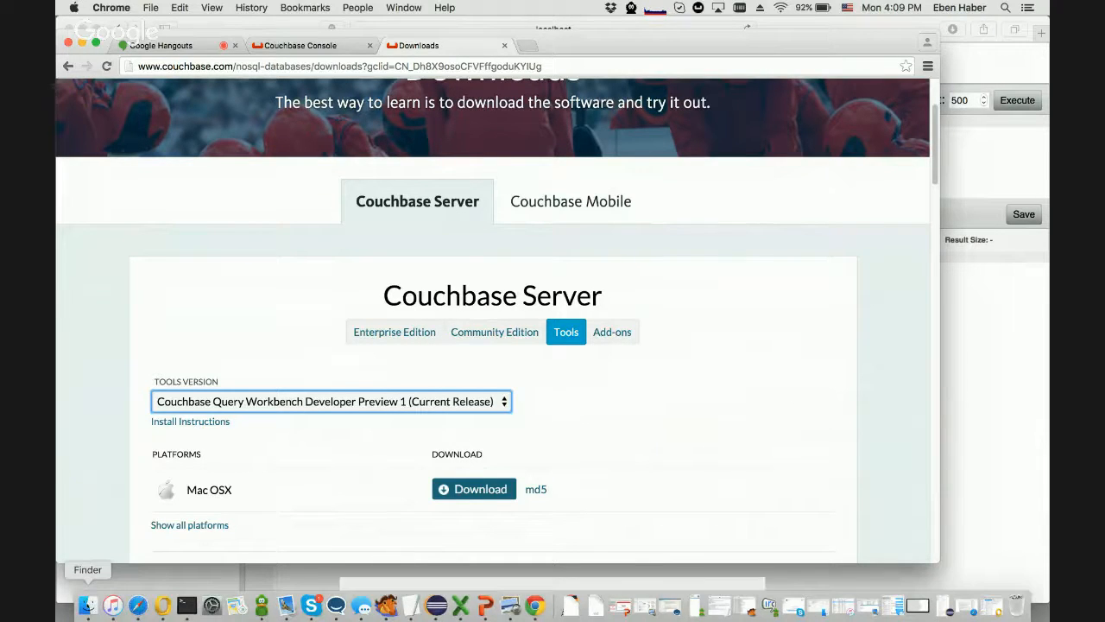
click(87, 606)
click(230, 248)
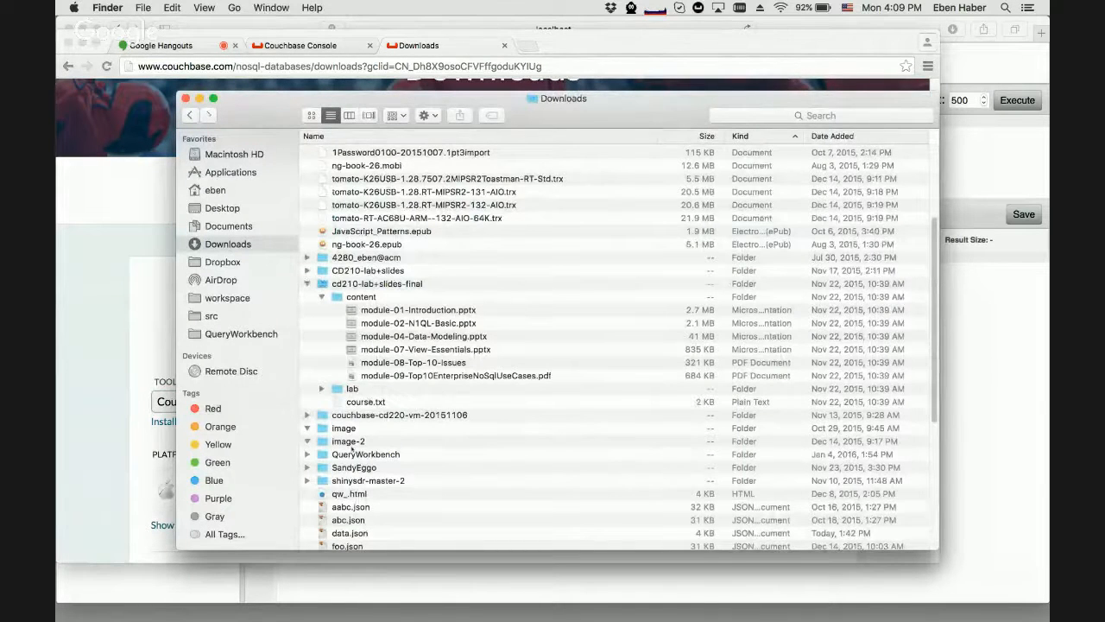
double_click(363, 454)
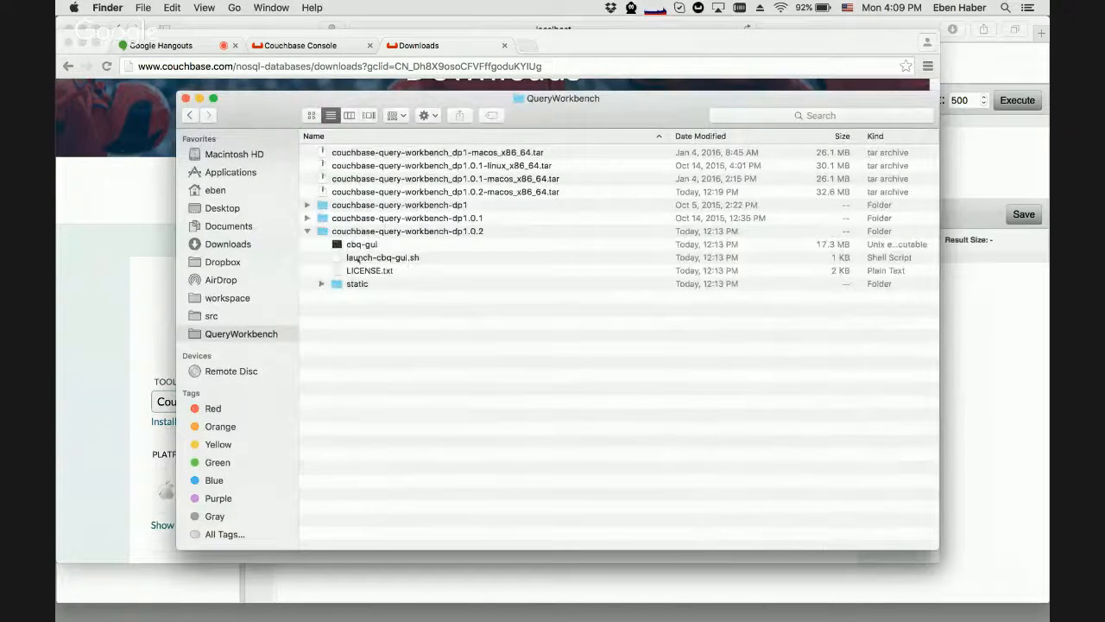
double_click(328, 230)
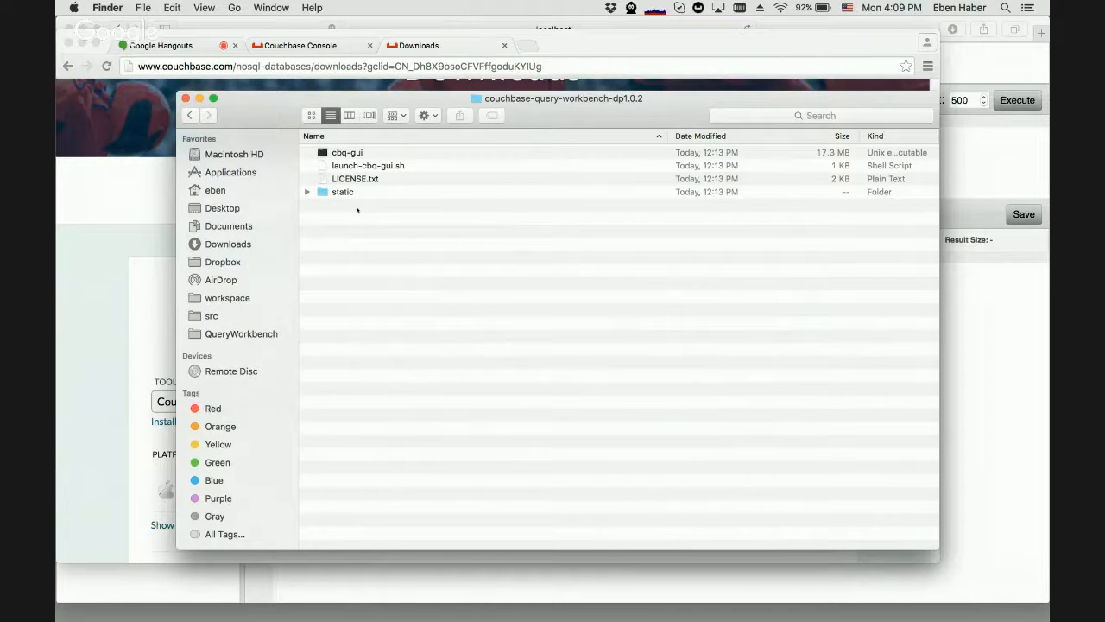
Look at the Linux archive in the parent QueryWorkbench folder and reopen the couchbase-query-workbench-dp1.0.2 folder.
click(190, 115)
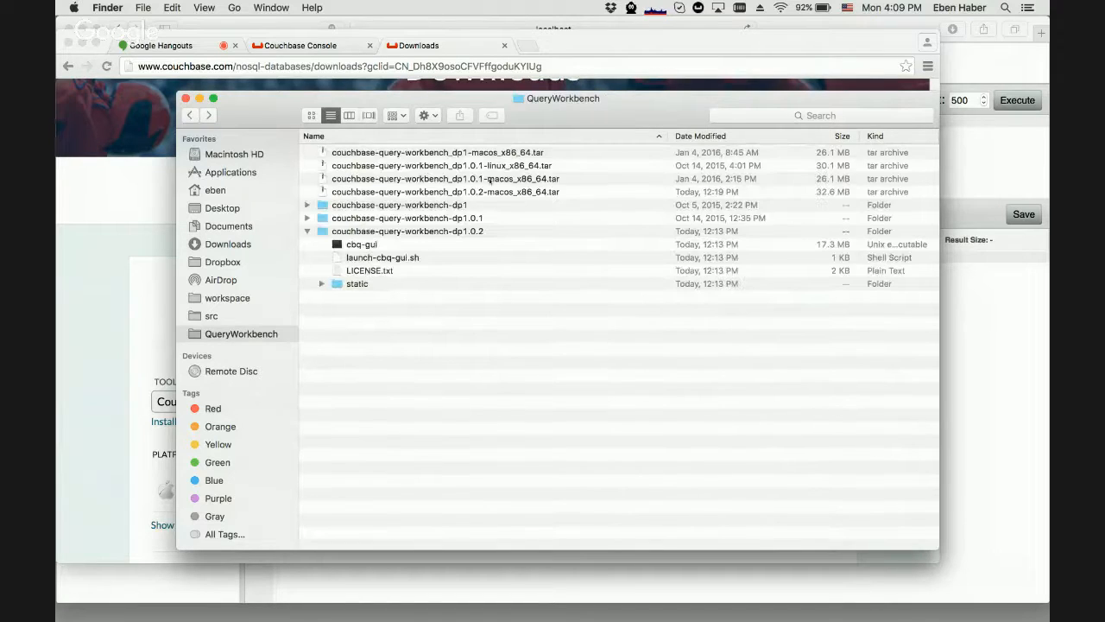
click(480, 165)
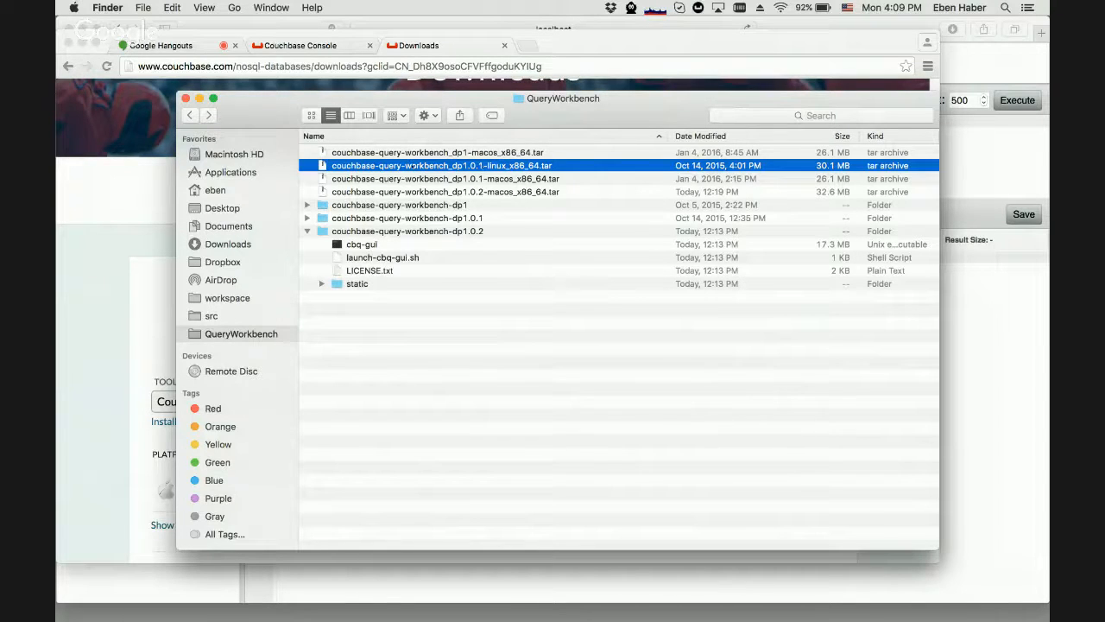
double_click(382, 232)
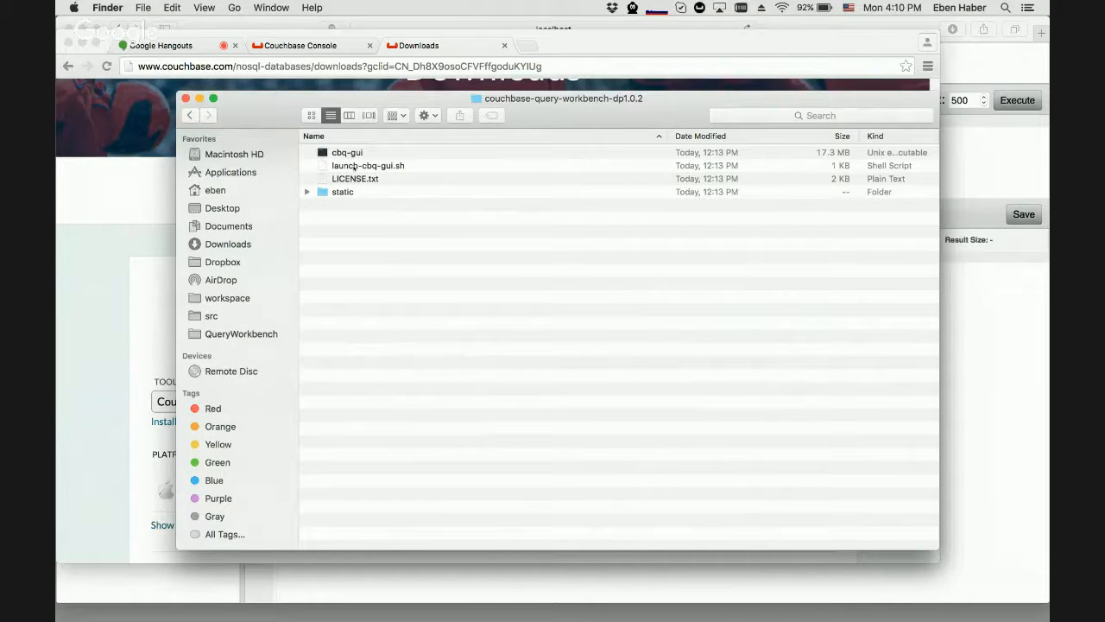
Open launch-cbq-gui.sh in TextEdit, enlarge its window to read the whole script, and close it.
click(354, 166)
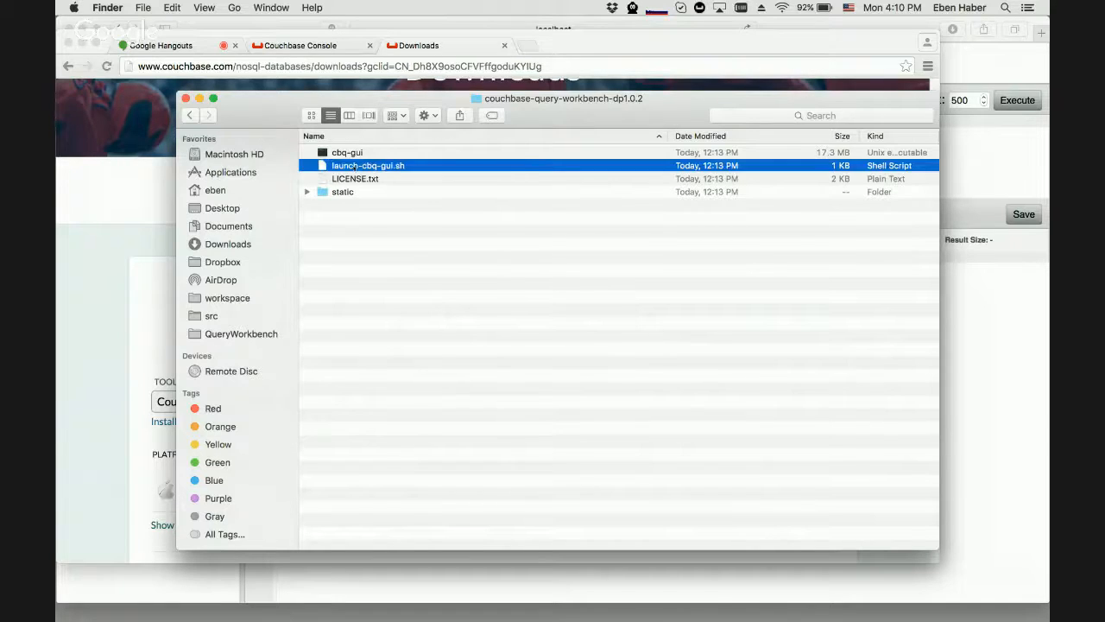
right_click(355, 167)
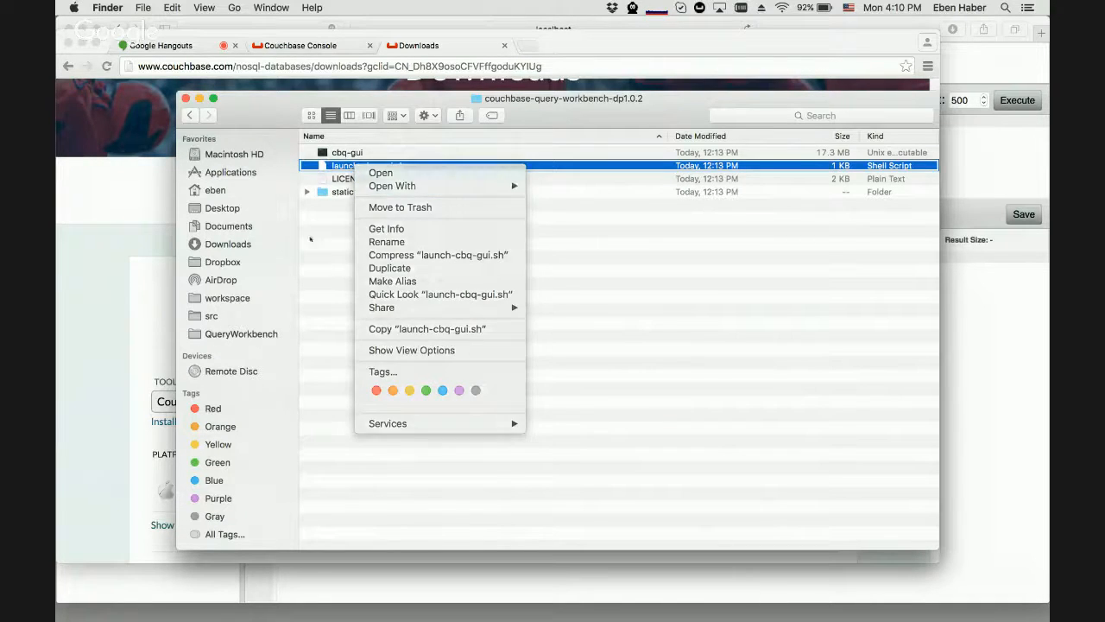
click(337, 143)
right_click(336, 165)
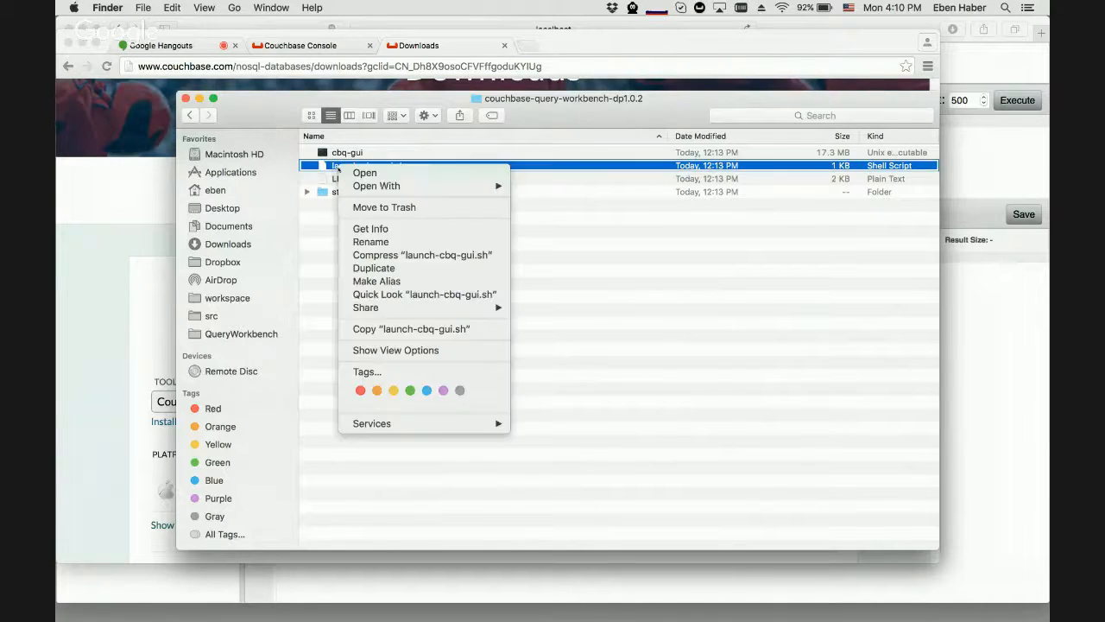
mouse_move(353, 186)
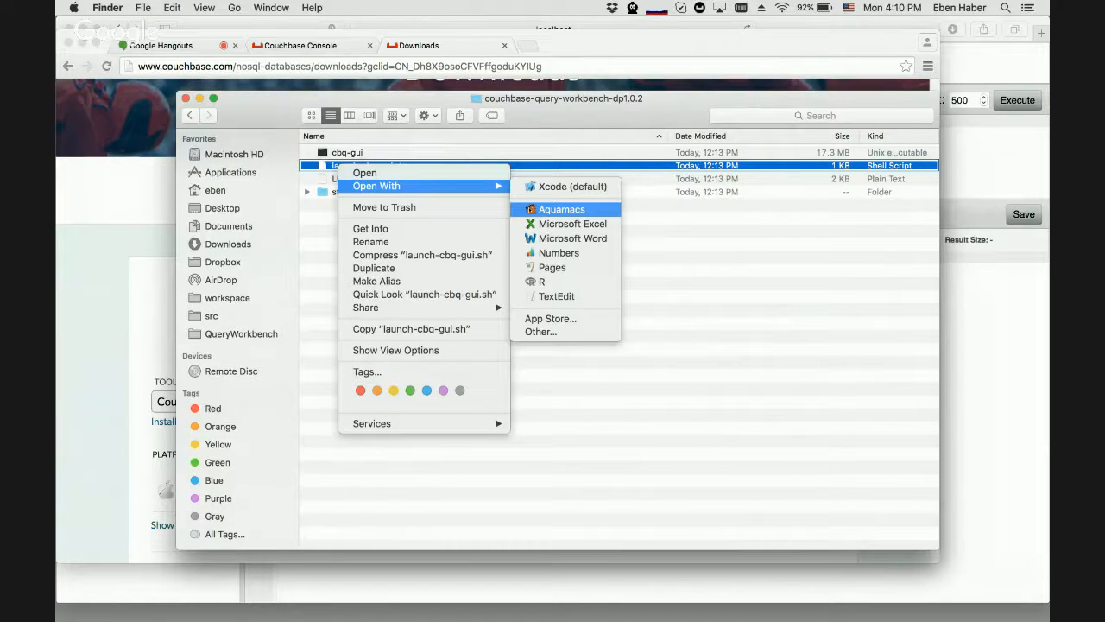
click(556, 297)
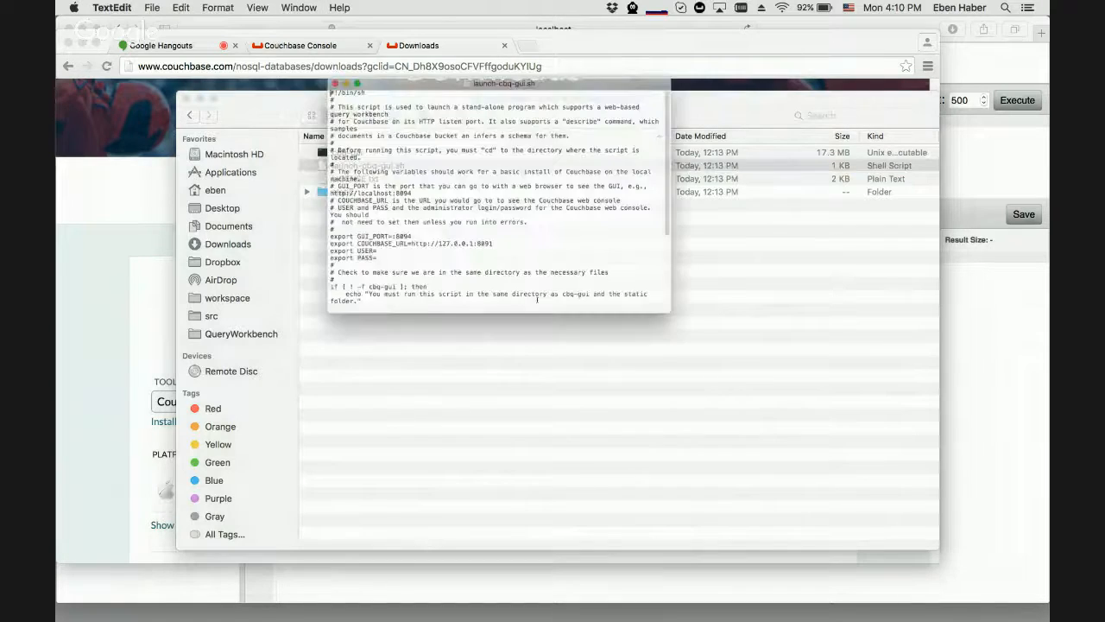
drag(712, 339, 825, 513)
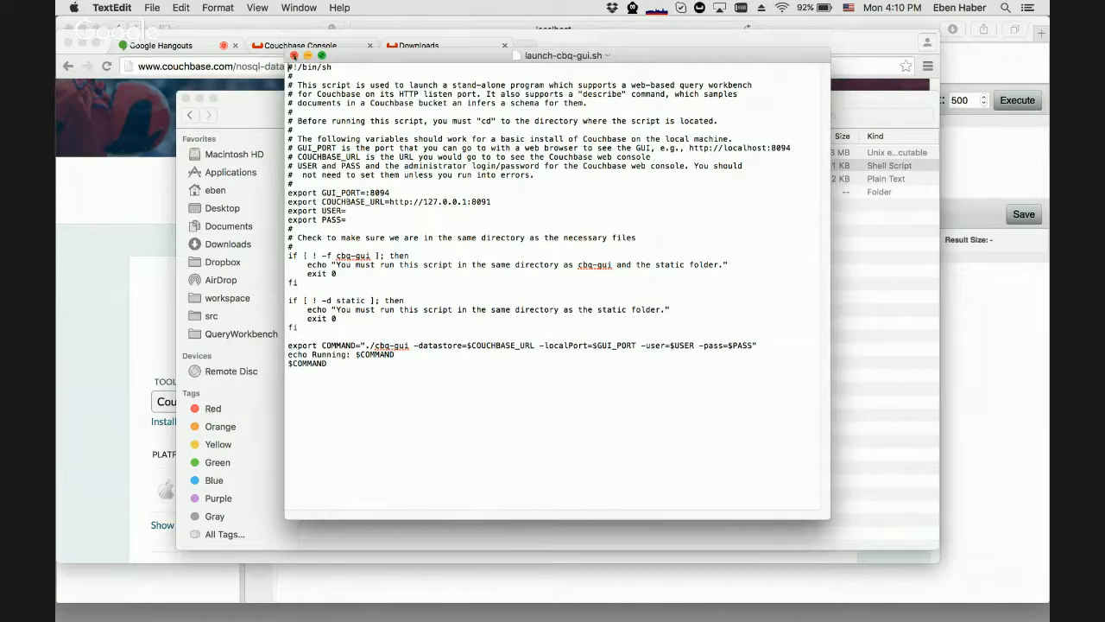
click(295, 55)
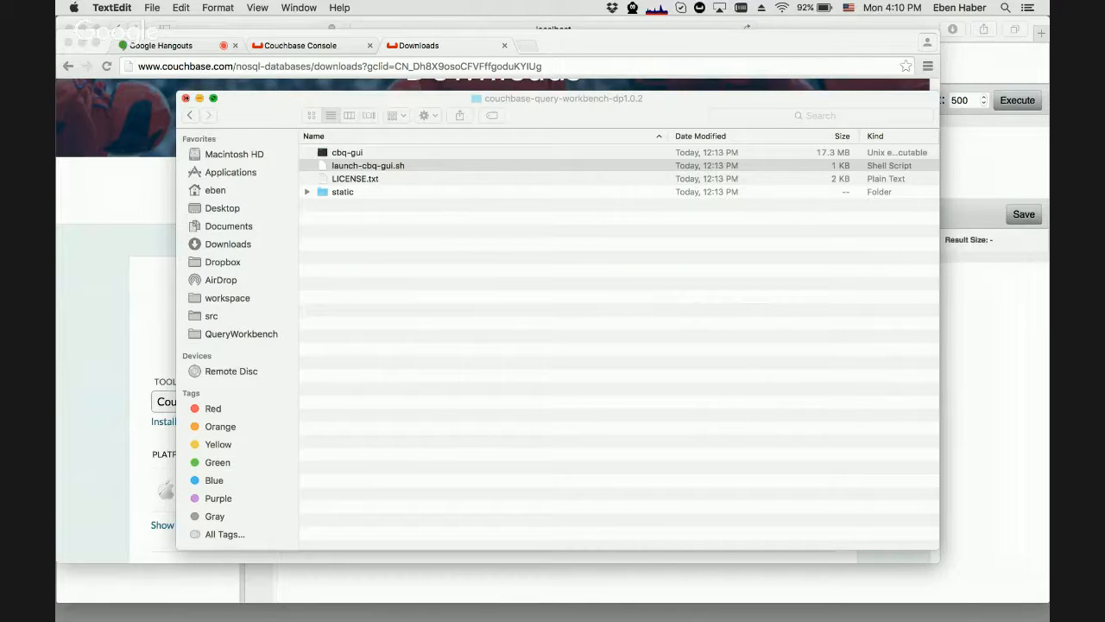
Switch to Query Workbench in Safari and expand the gamesim-sample bucket, widening the metadata area to read its document flavors.
key(super+Tab)
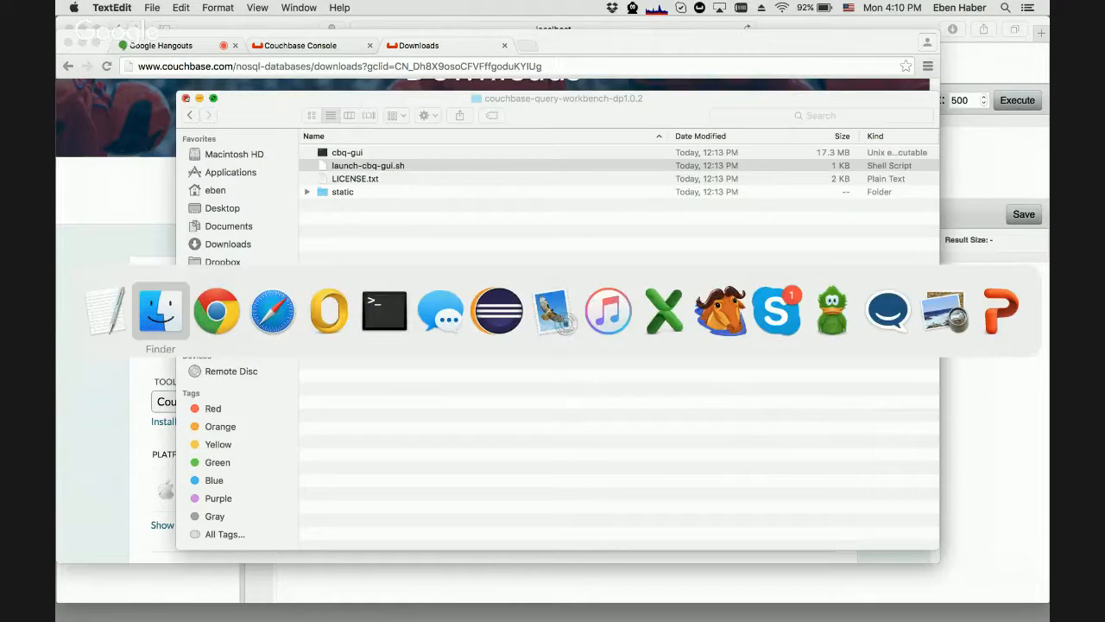
key(super+Tab)
key(super+Tab)
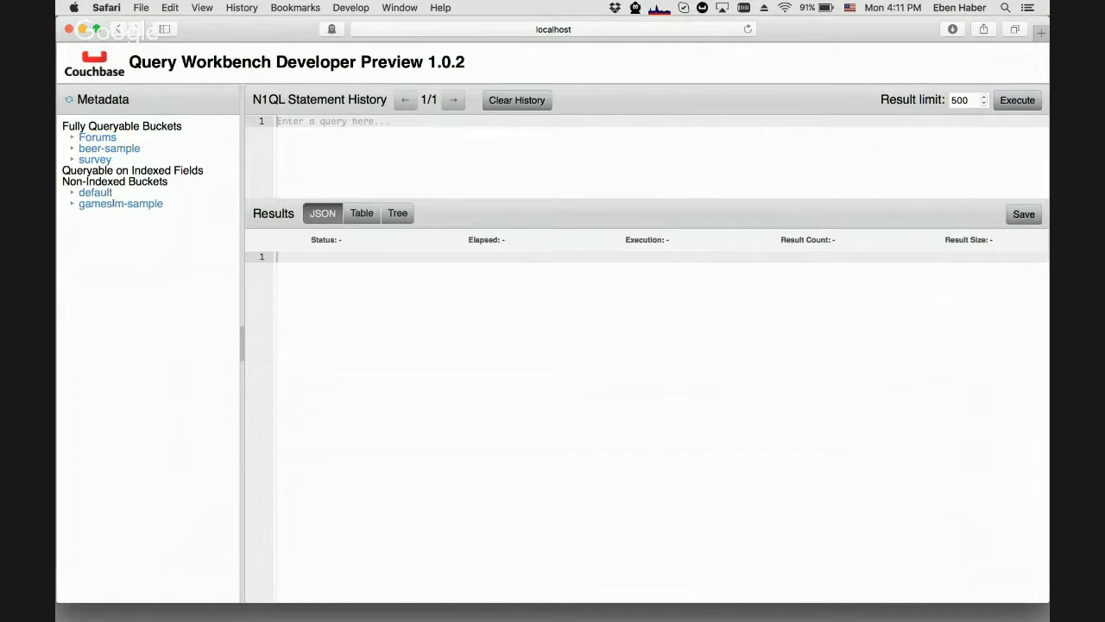
mouse_move(113, 203)
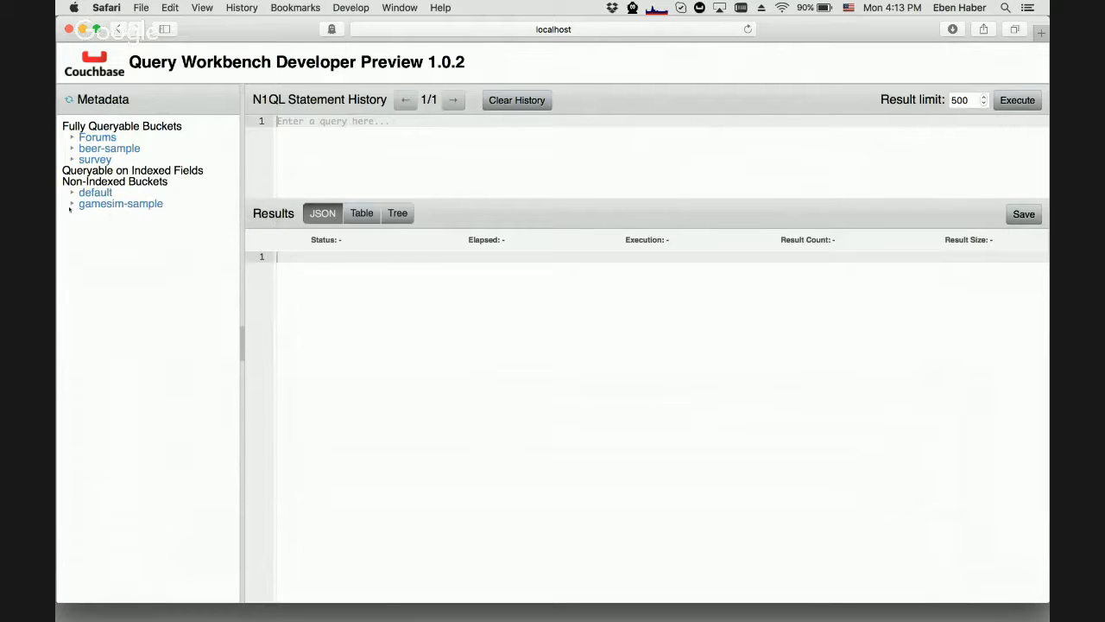
mouse_move(71, 205)
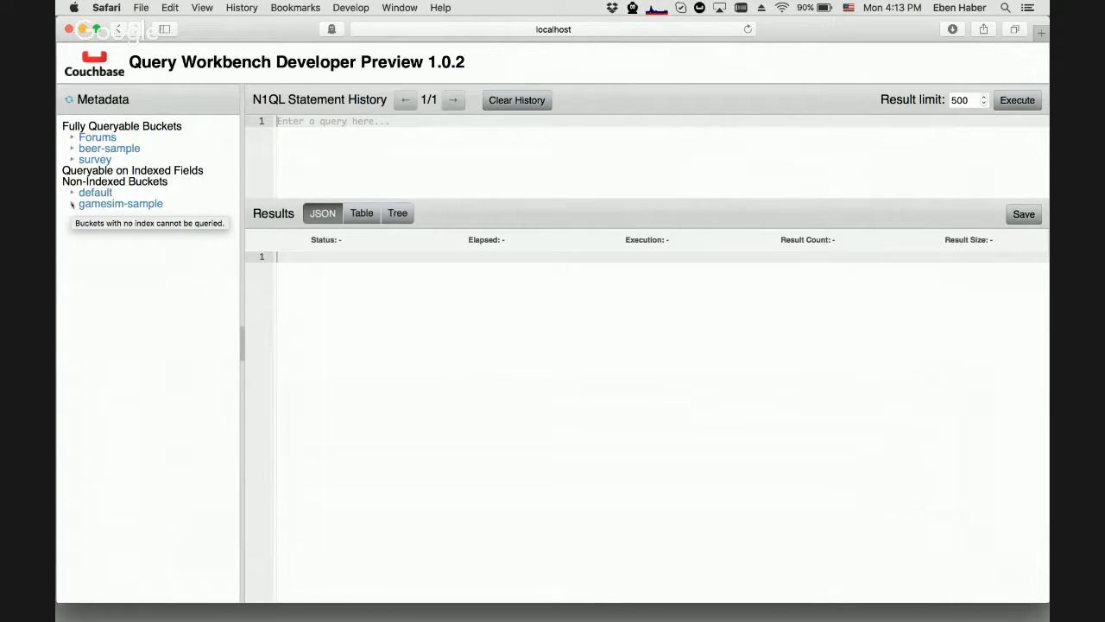
click(72, 205)
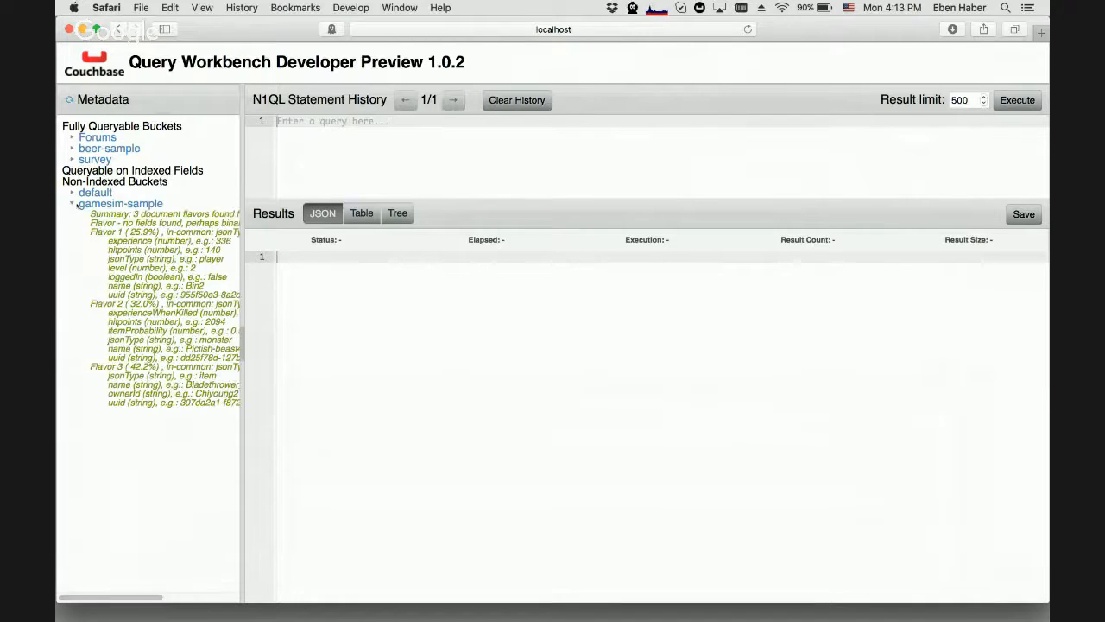
drag(241, 328, 383, 328)
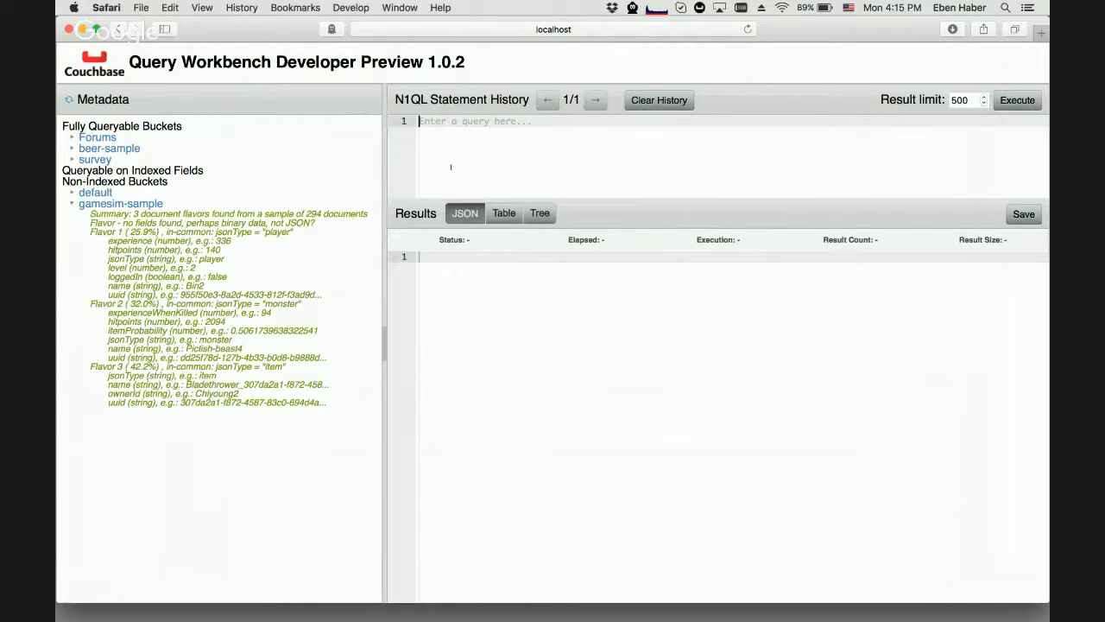
Enter and run the query select count(*) from `gamesim-sample`;.
text(select count(*) from gam)
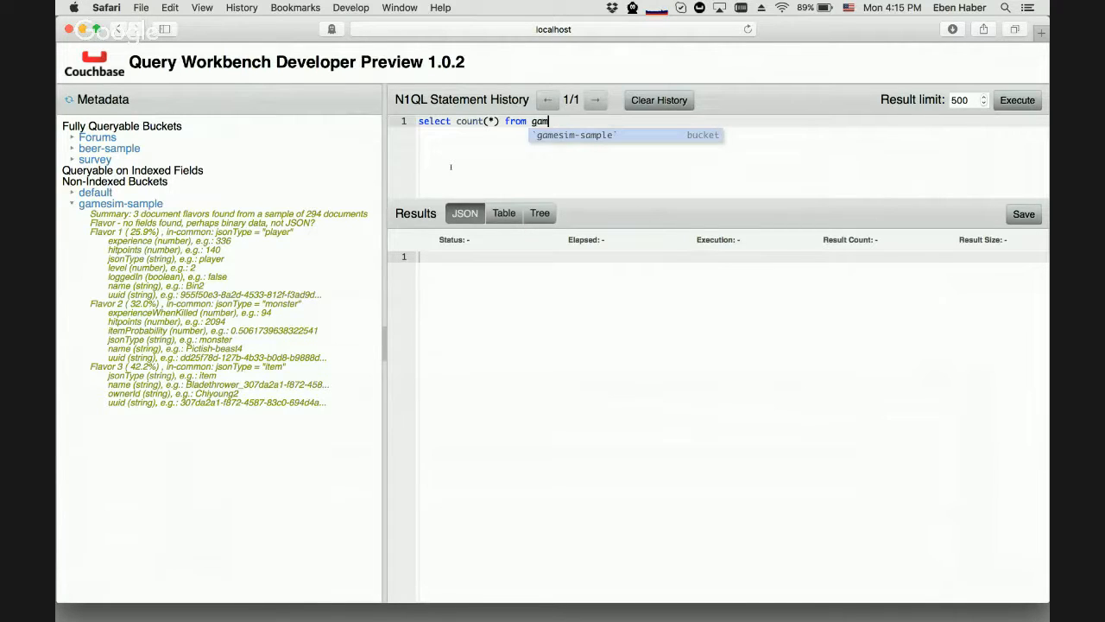
key(Return)
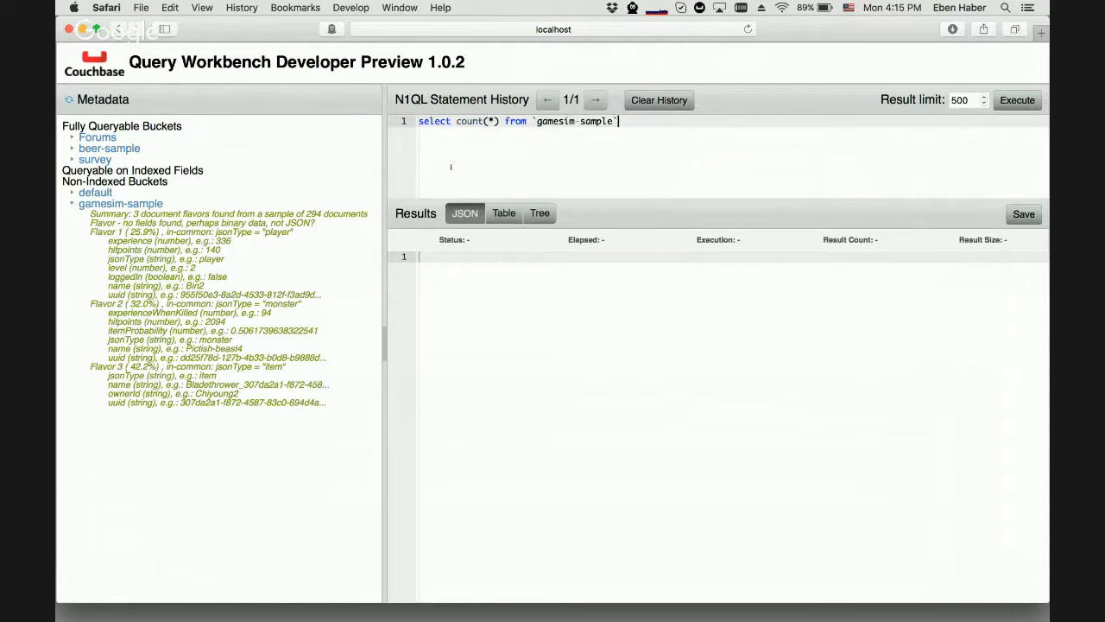
text(;)
key(Return)
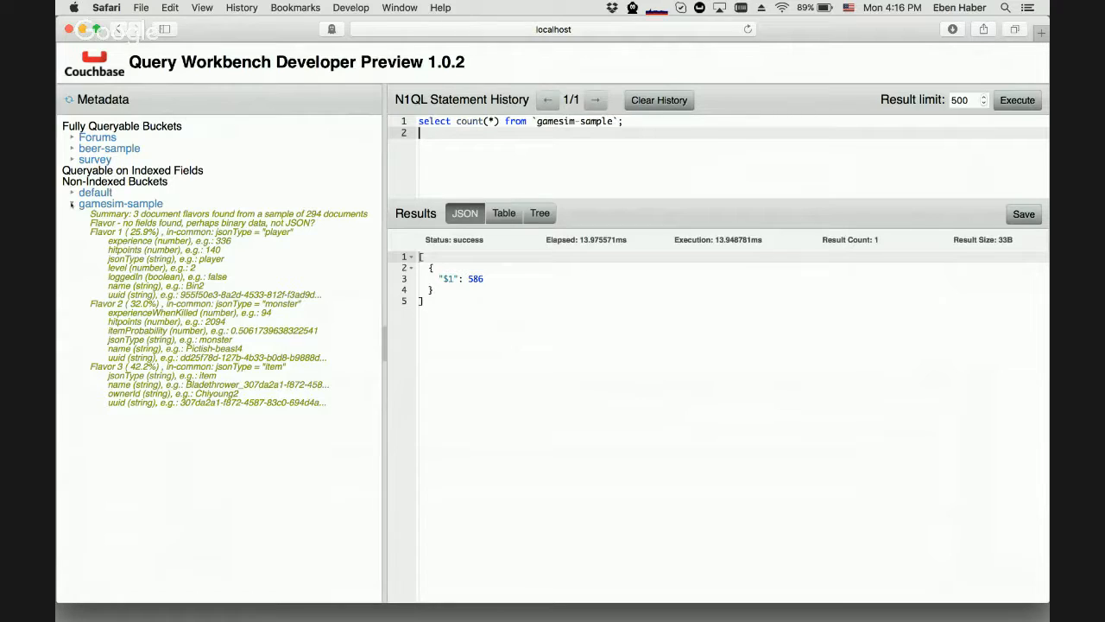
Collapse gamesim-sample and expand the beer-sample bucket, widening the metadata area to read its document flavors and the bucket category explanations.
click(71, 203)
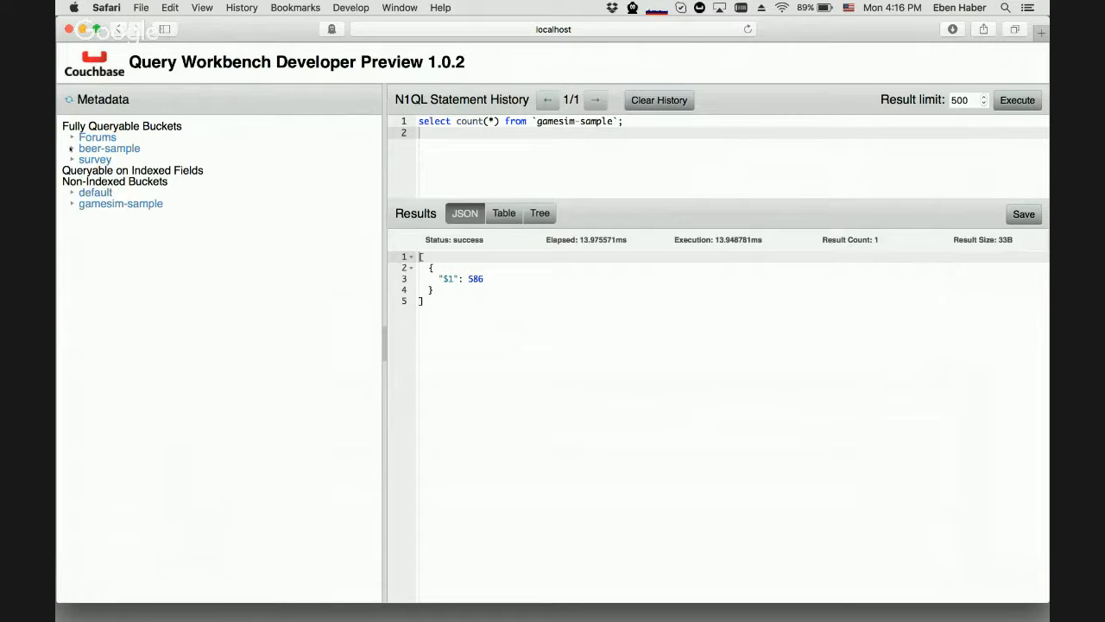
click(72, 150)
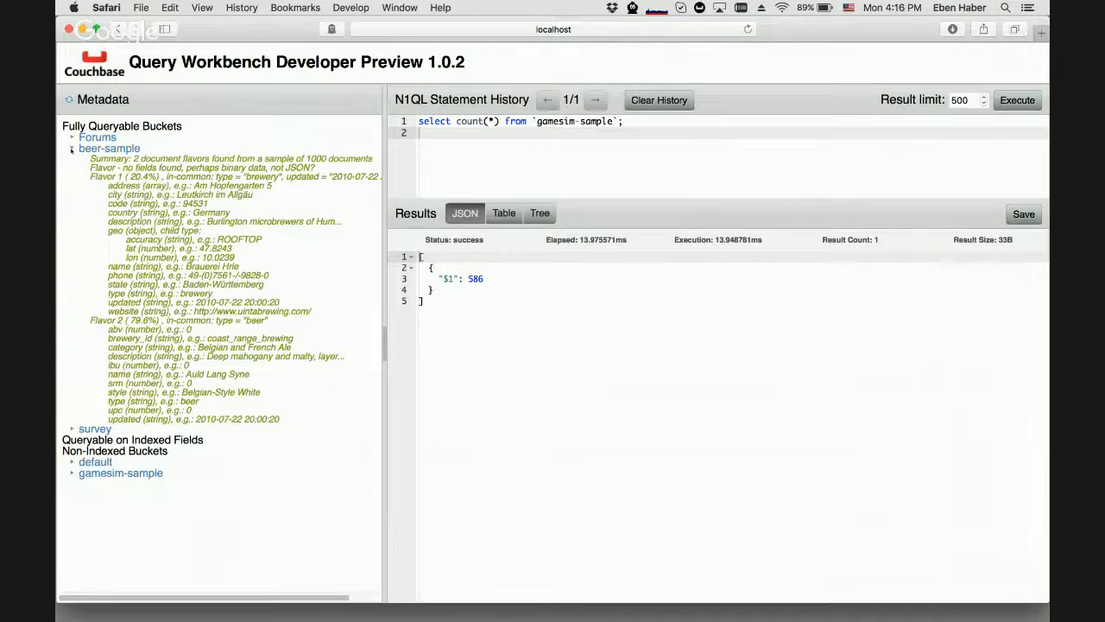
right_click(383, 247)
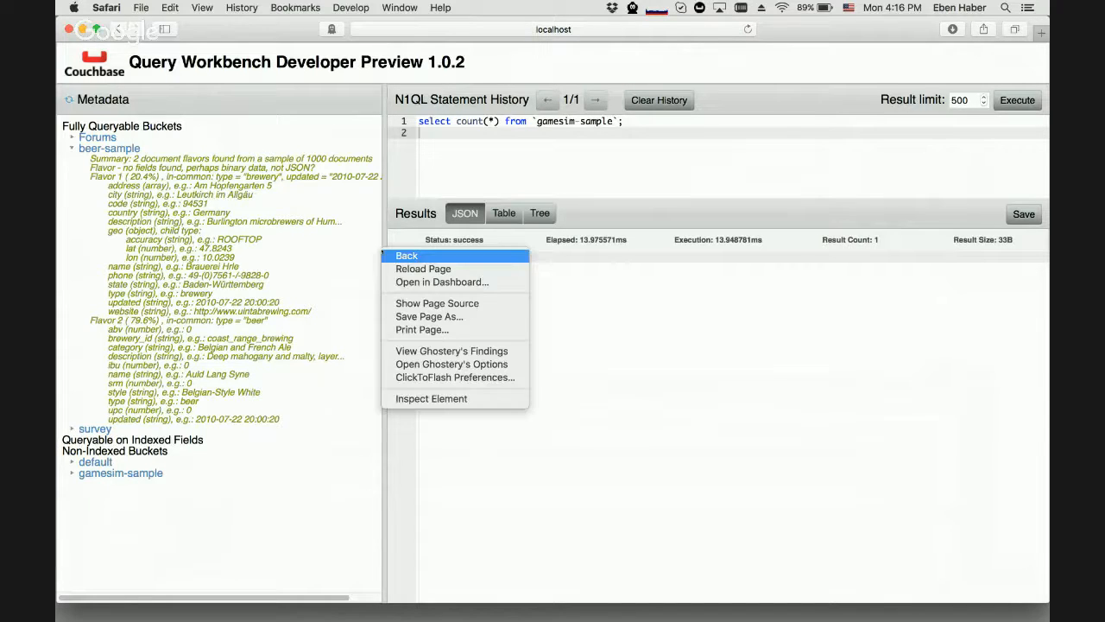
click(407, 226)
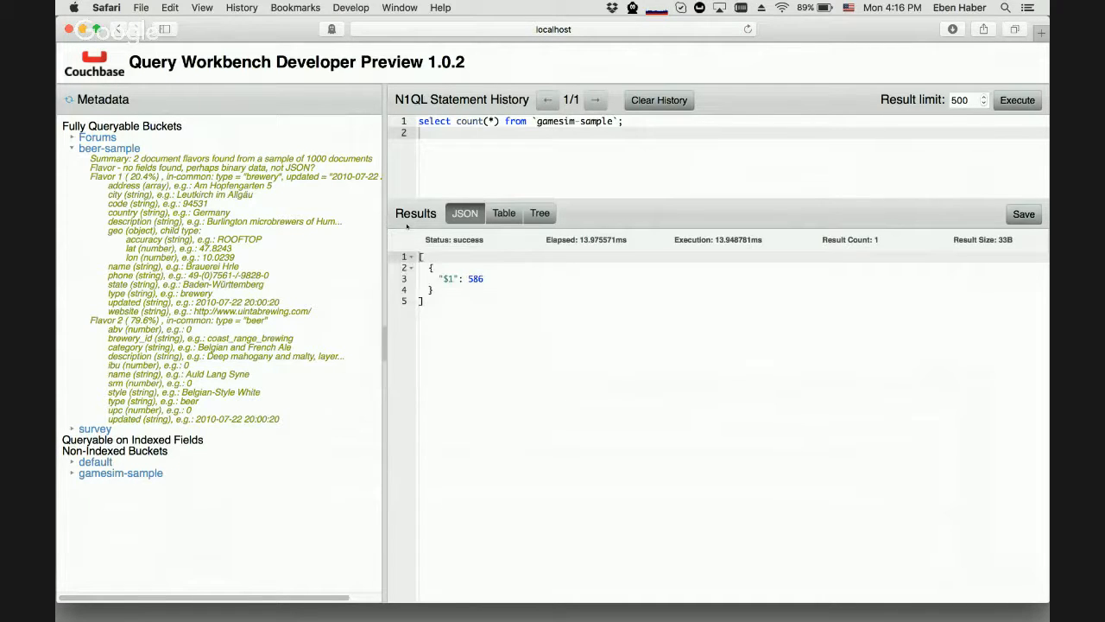
drag(383, 227, 435, 227)
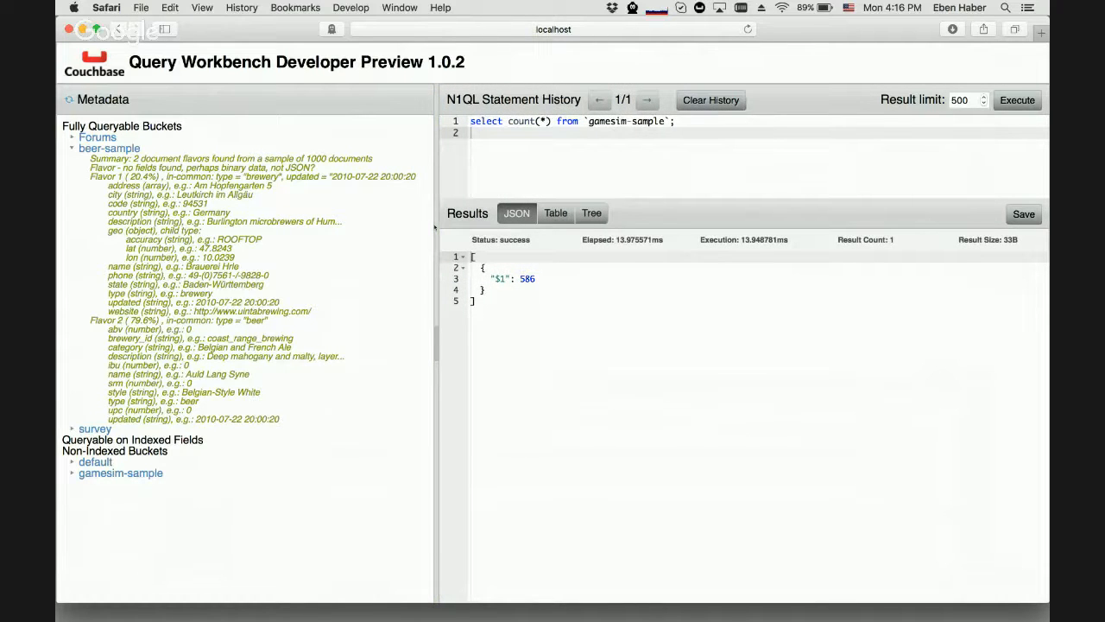
mouse_move(87, 126)
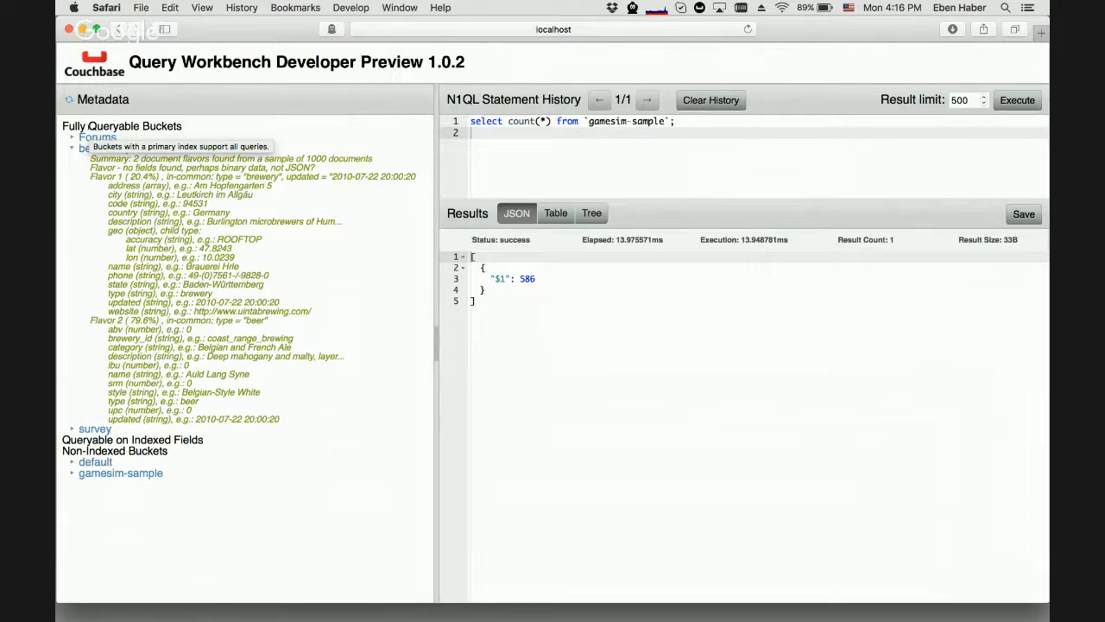
mouse_move(86, 448)
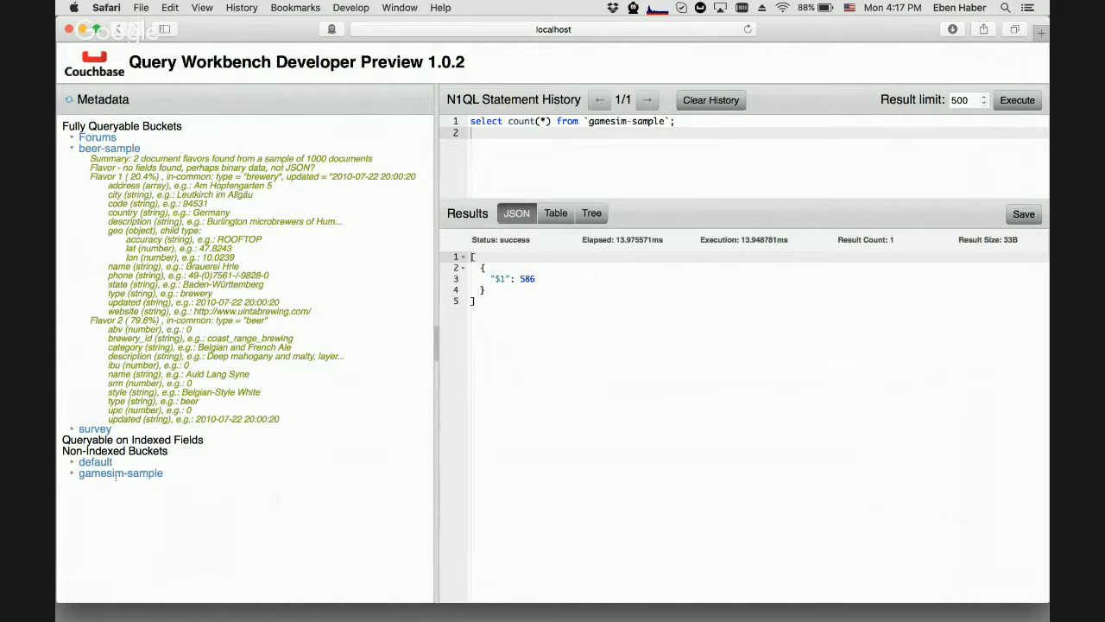
Change the query to select * from `gamesim-sample`; and run it.
mouse_move(116, 476)
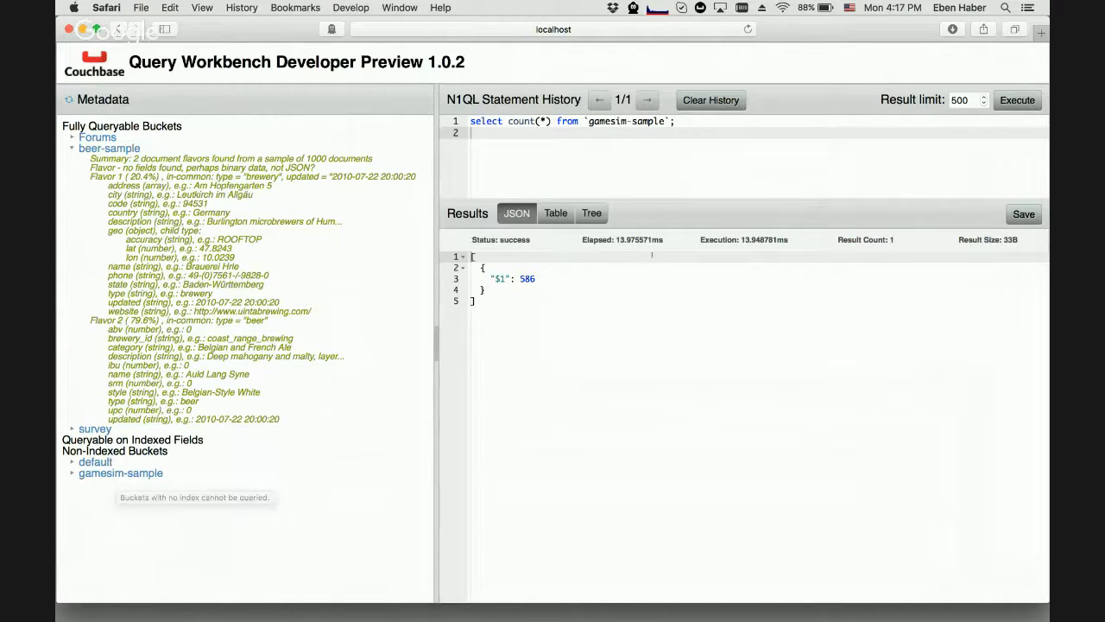
click(506, 121)
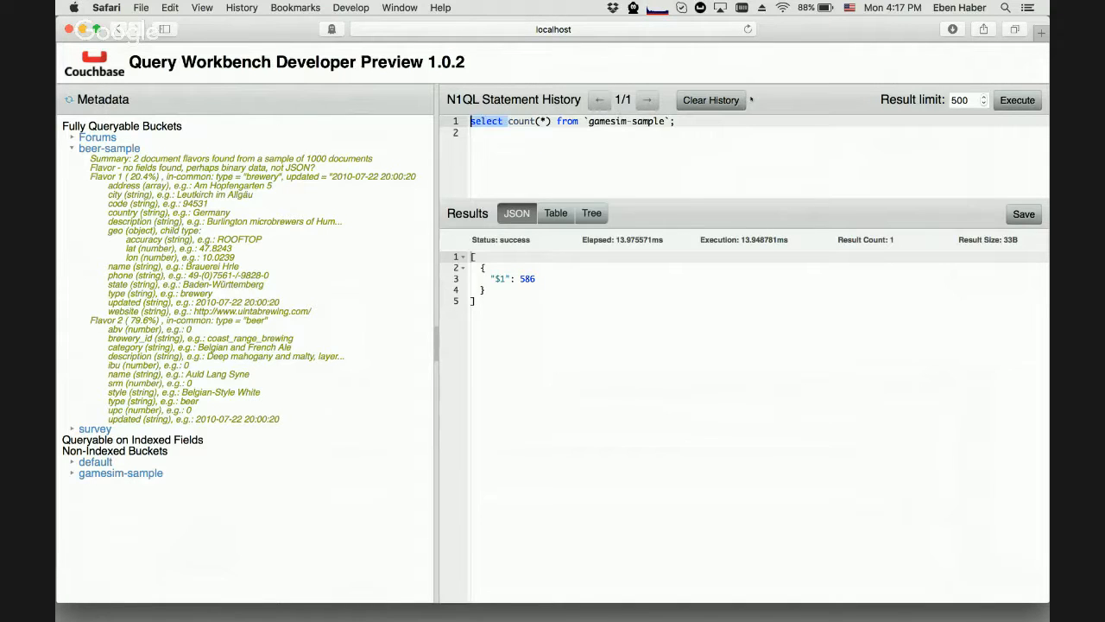
drag(507, 121, 552, 121)
text(*)
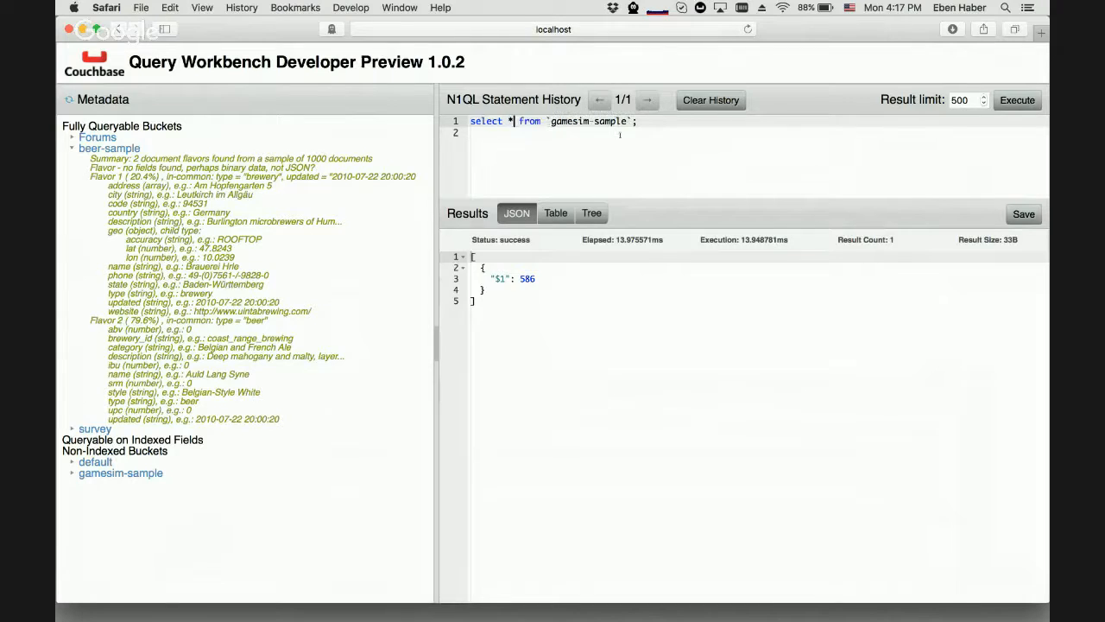
click(684, 122)
key(Return)
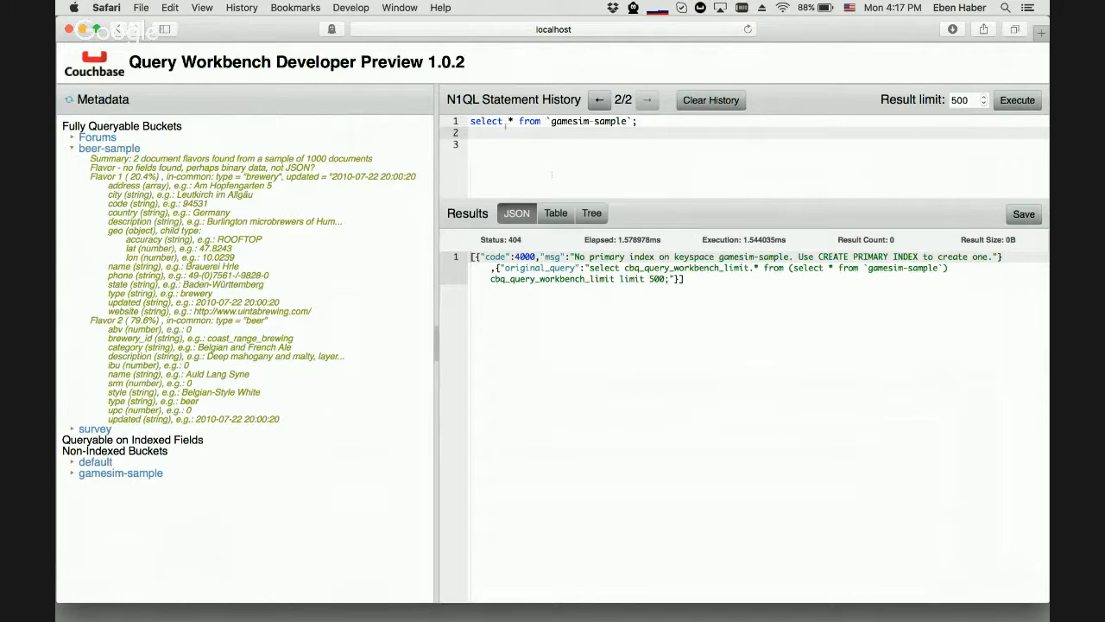
Change the queried bucket to `beer-sample` and run select * from `beer-sample`;.
drag(551, 121, 590, 121)
text(beer)
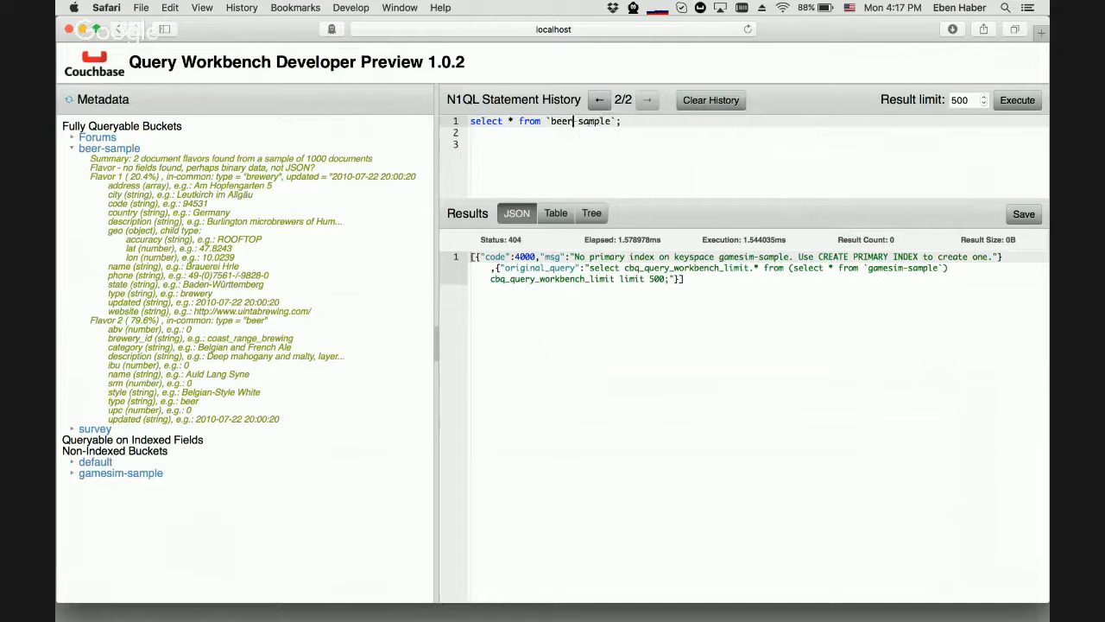
click(1011, 98)
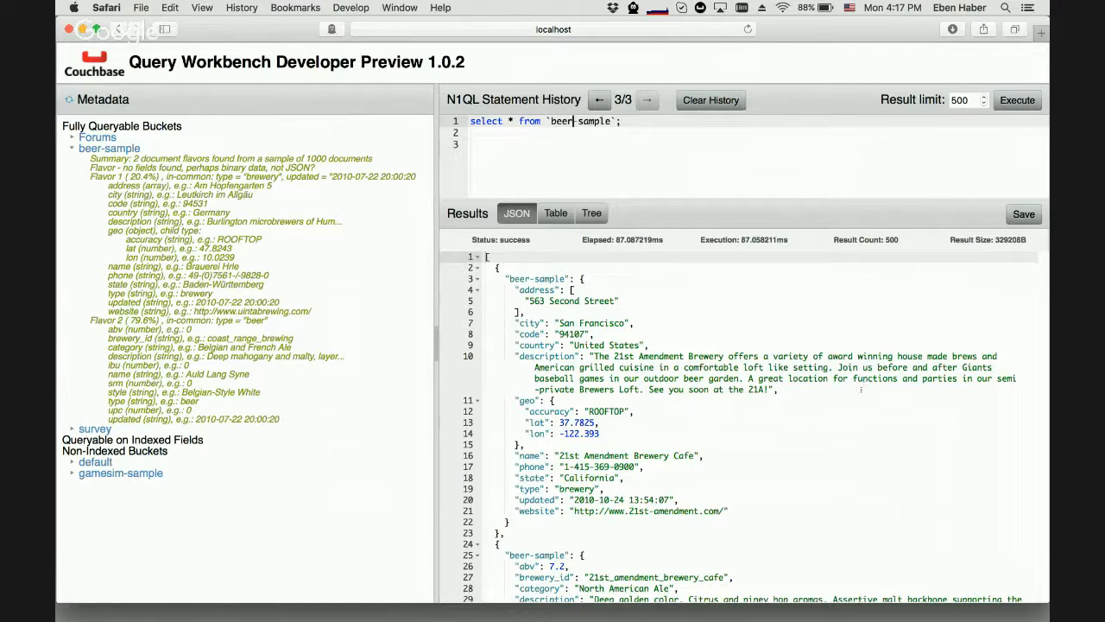
Look through the returned beer-sample documents as JSON, return to the first one, and show the results as a table.
scroll(861, 391, down, 4)
scroll(861, 391, down, 10)
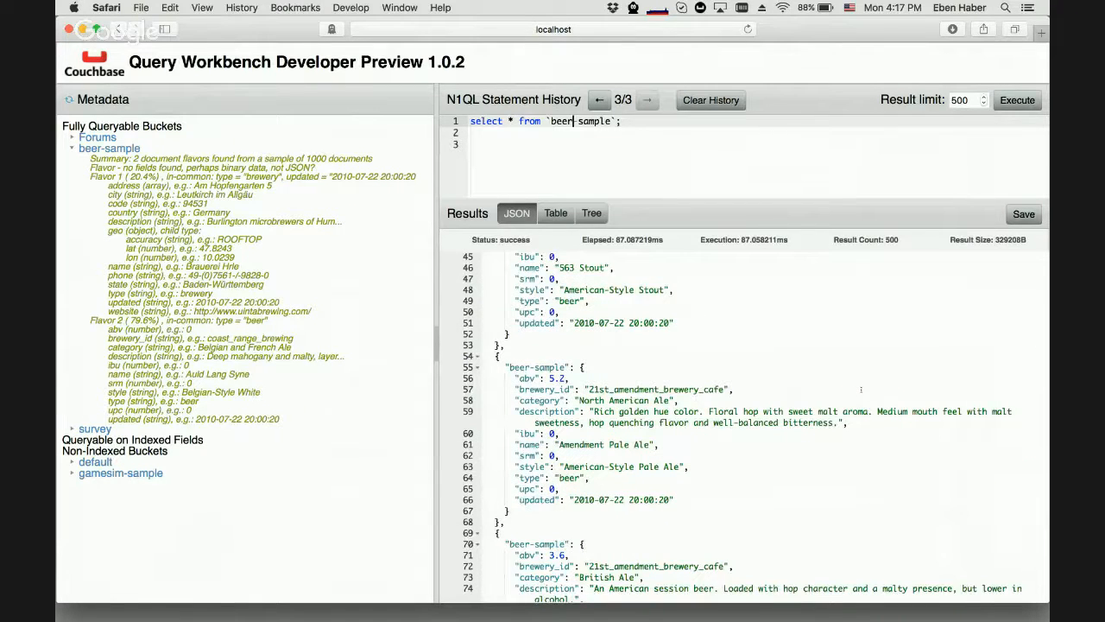
key(Down)
key(Down)
click(860, 482)
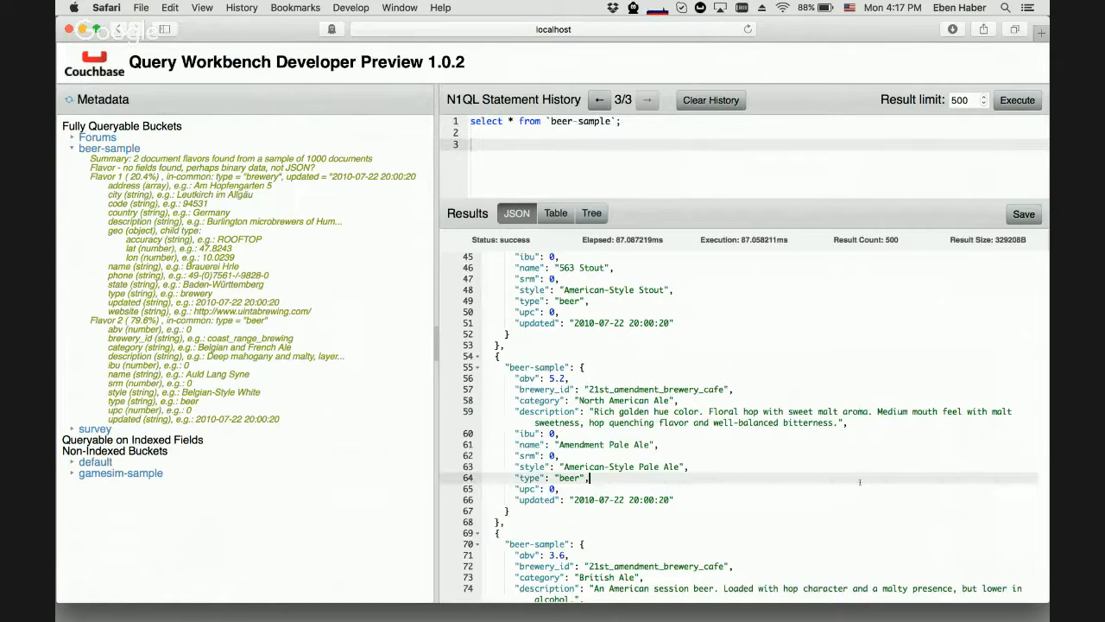
key(Page_Down)
key(Page_Down)
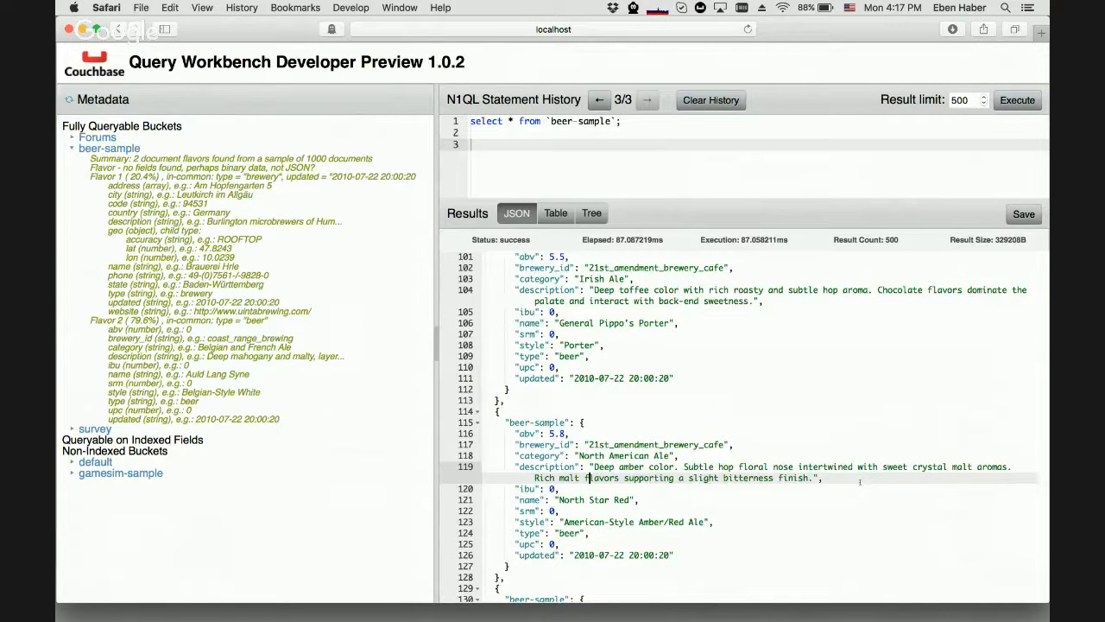
key(Page_Up)
key(Page_Up)
key(Page_Up)
key(Page_Up)
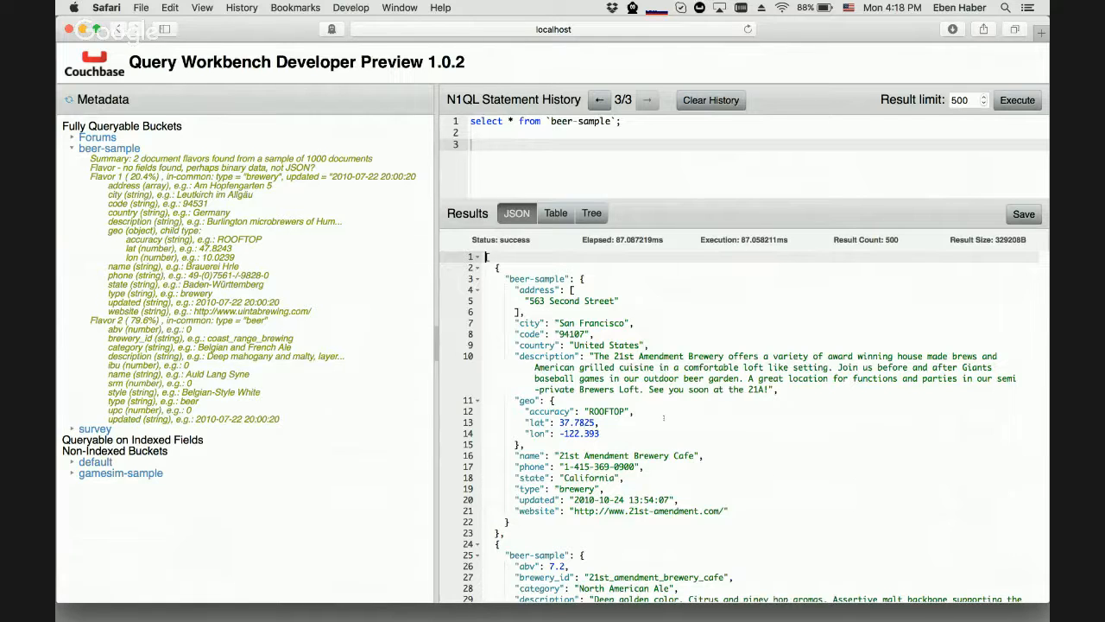
click(556, 214)
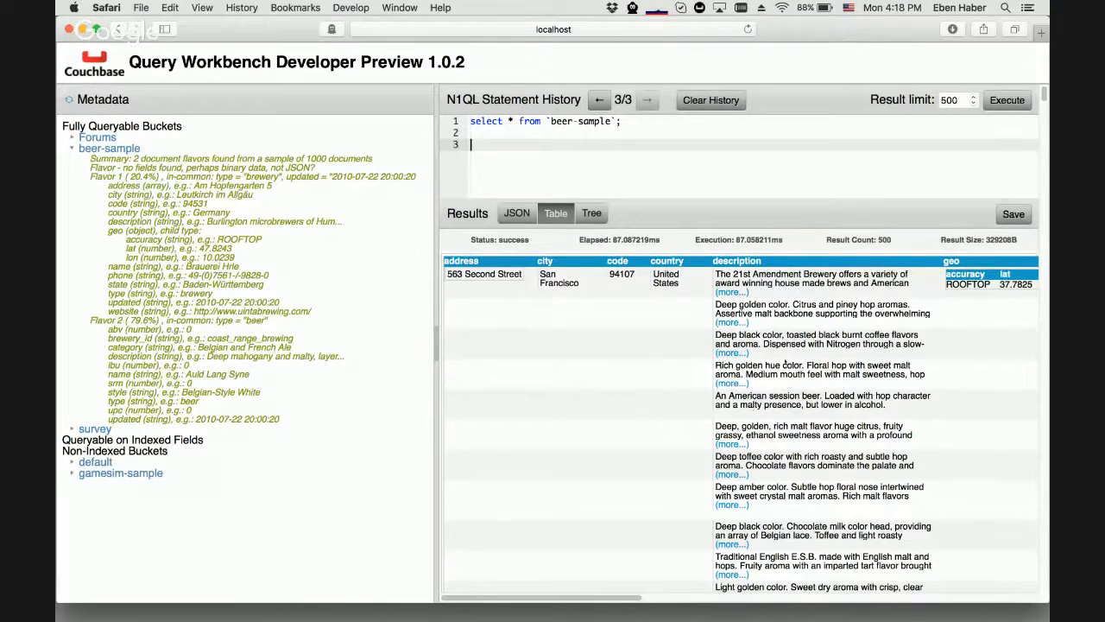
Add the condition where type = 'beer' to the beer-sample query and run it.
key(BackSpace)
key(BackSpace)
key(BackSpace)
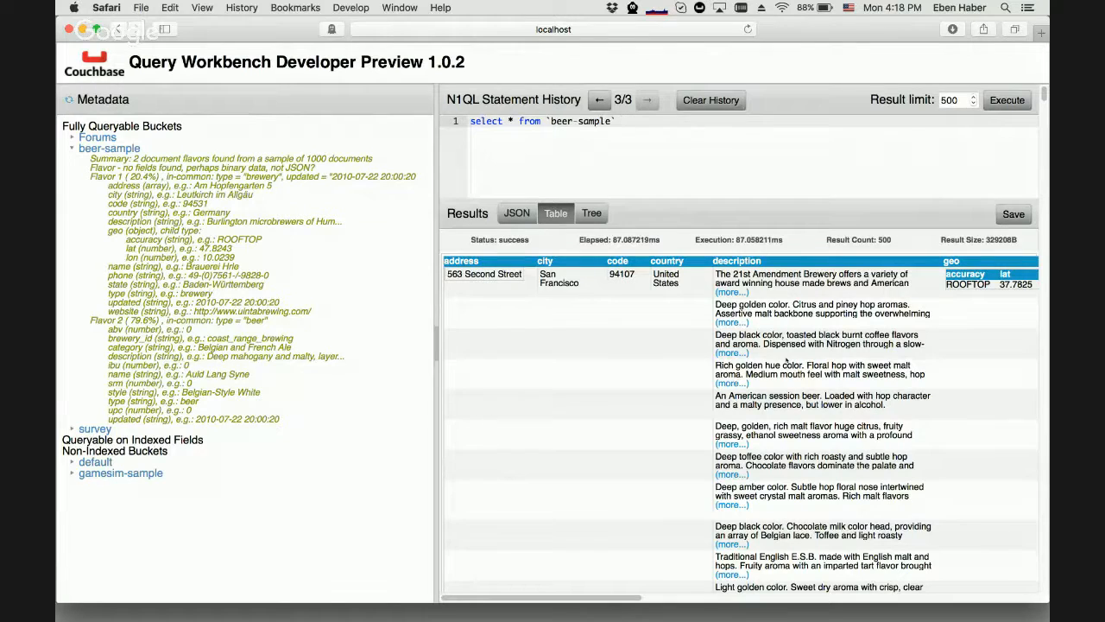
text(where)
text( type)
text( = )
text('ber)
text(e)
text(';)
key(Return)
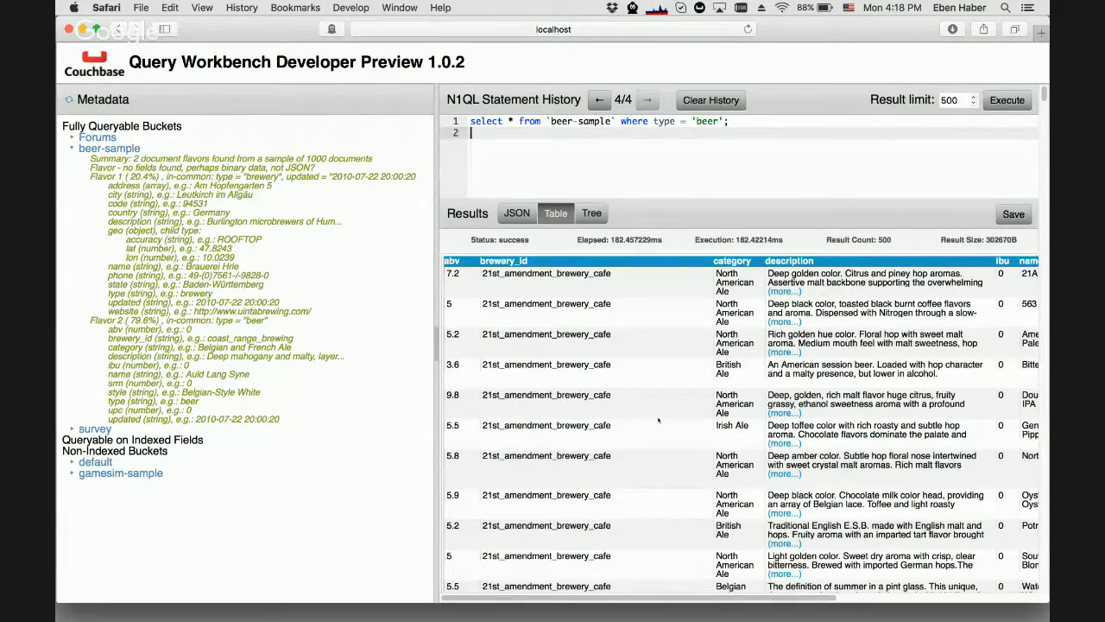
Examine the beer table's rows and columns, expanding and collapsing the full Hop Explosion description, and switch the results to tree view.
scroll(658, 421, down, 1)
scroll(658, 421, down, 10)
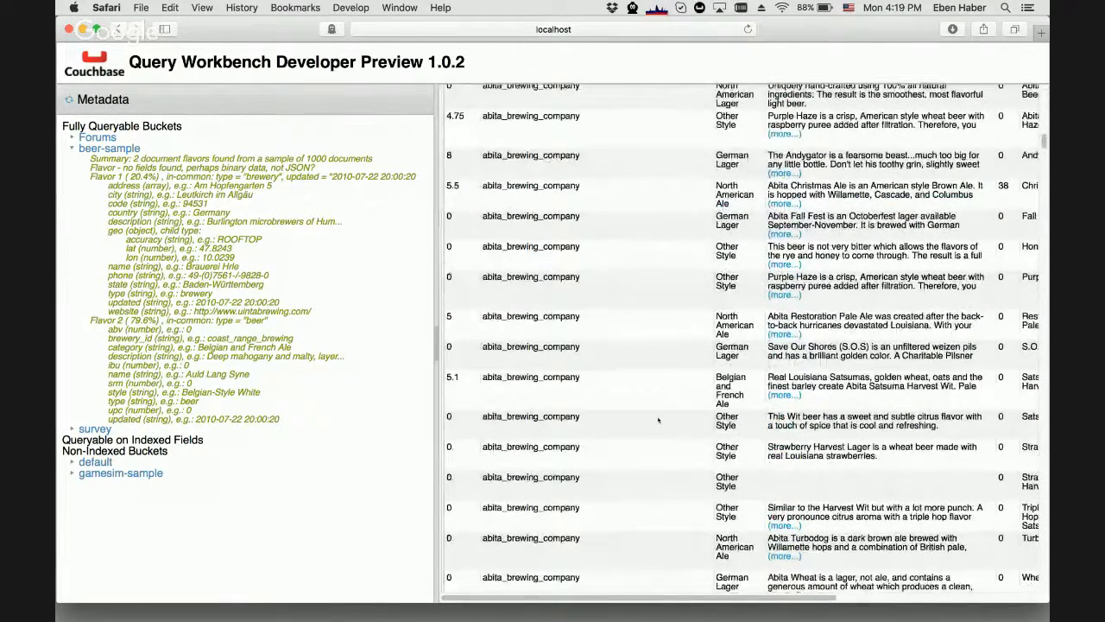
scroll(666, 398, down, 15)
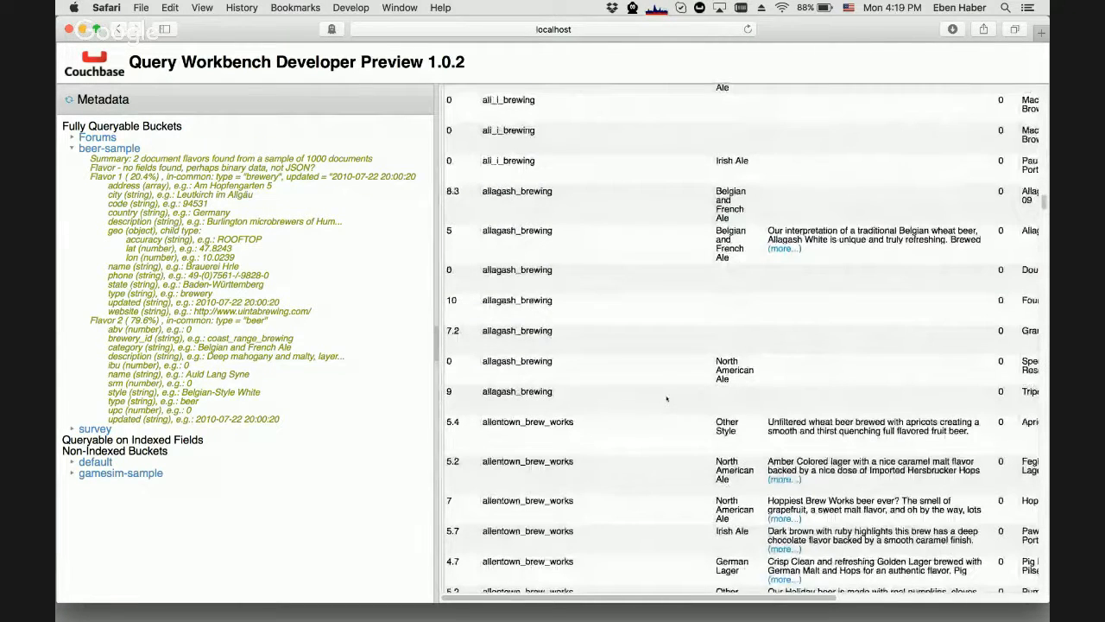
scroll(780, 492, up, 1)
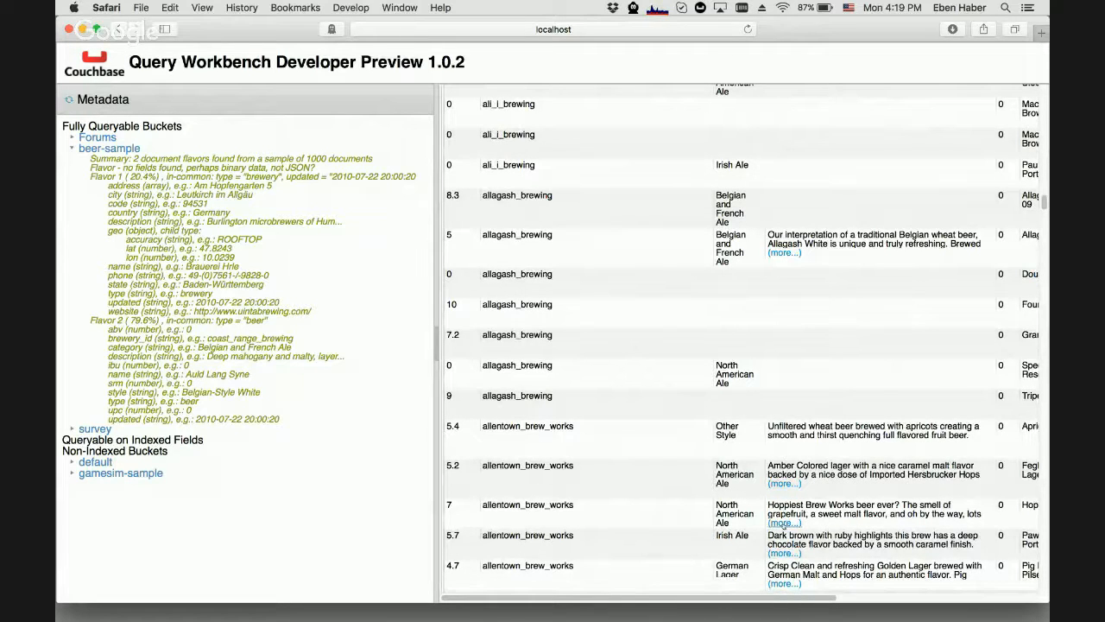
click(781, 523)
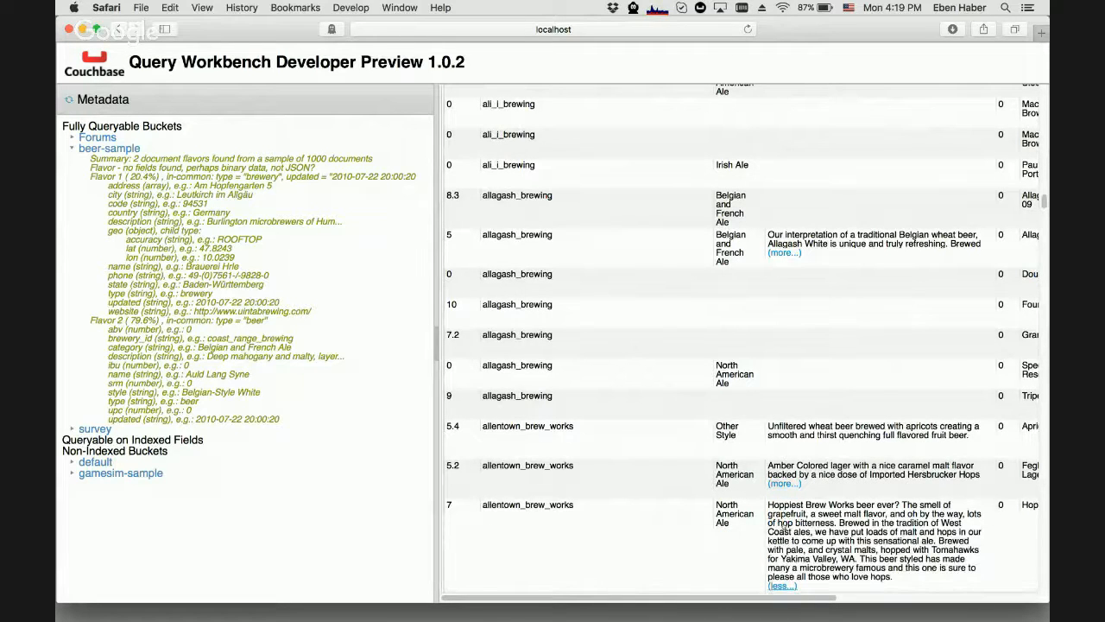
click(782, 587)
scroll(783, 587, right, 3)
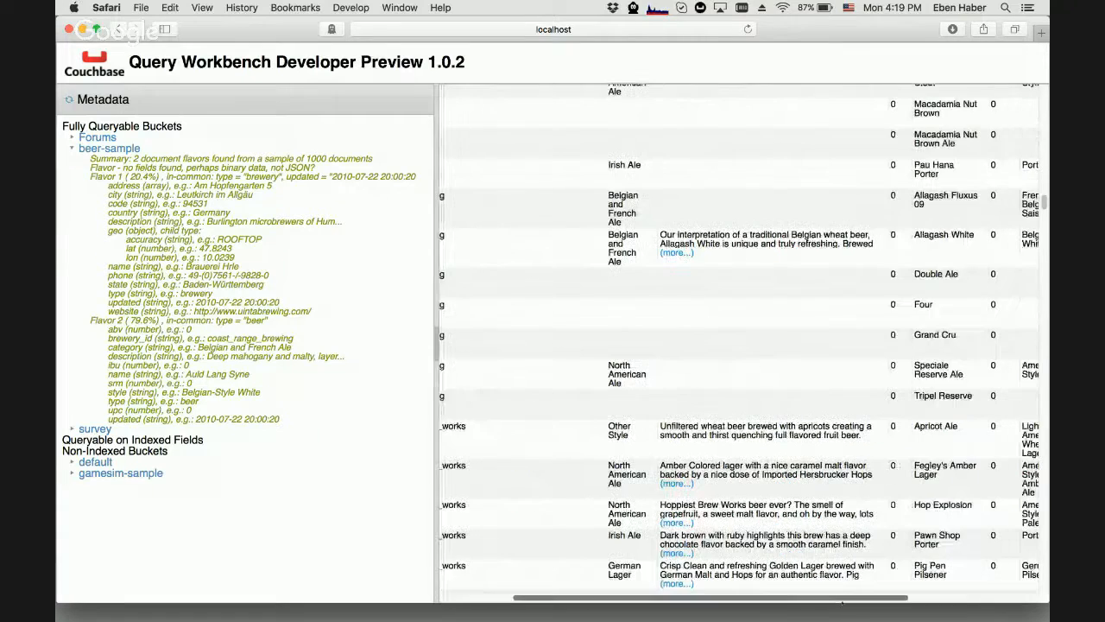
scroll(843, 602, right, 5)
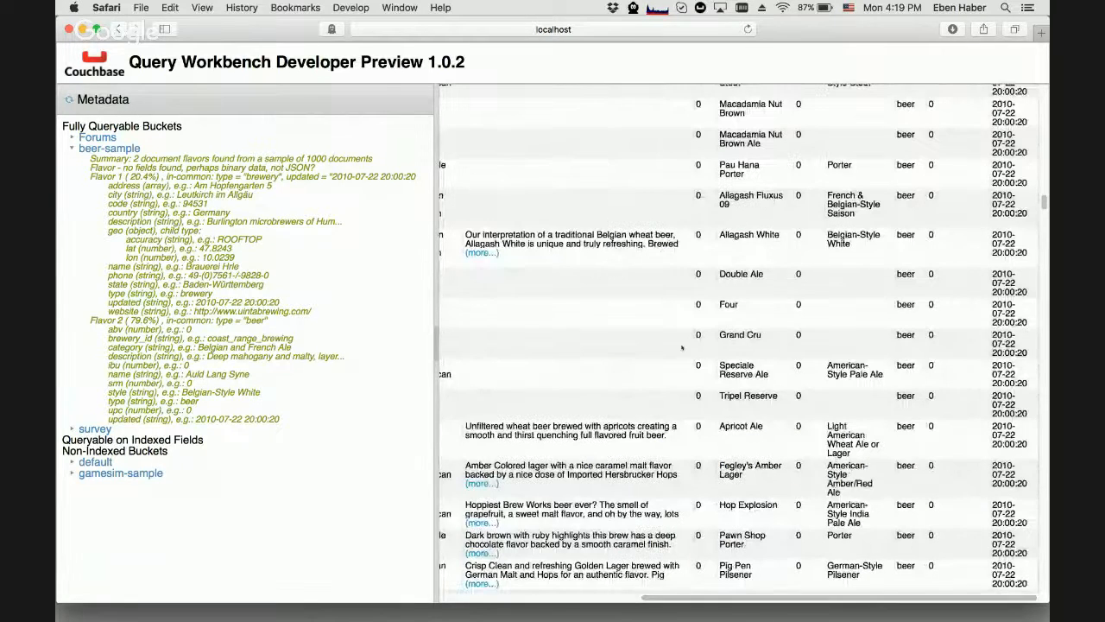
scroll(682, 348, up, 5)
scroll(682, 348, up, 10)
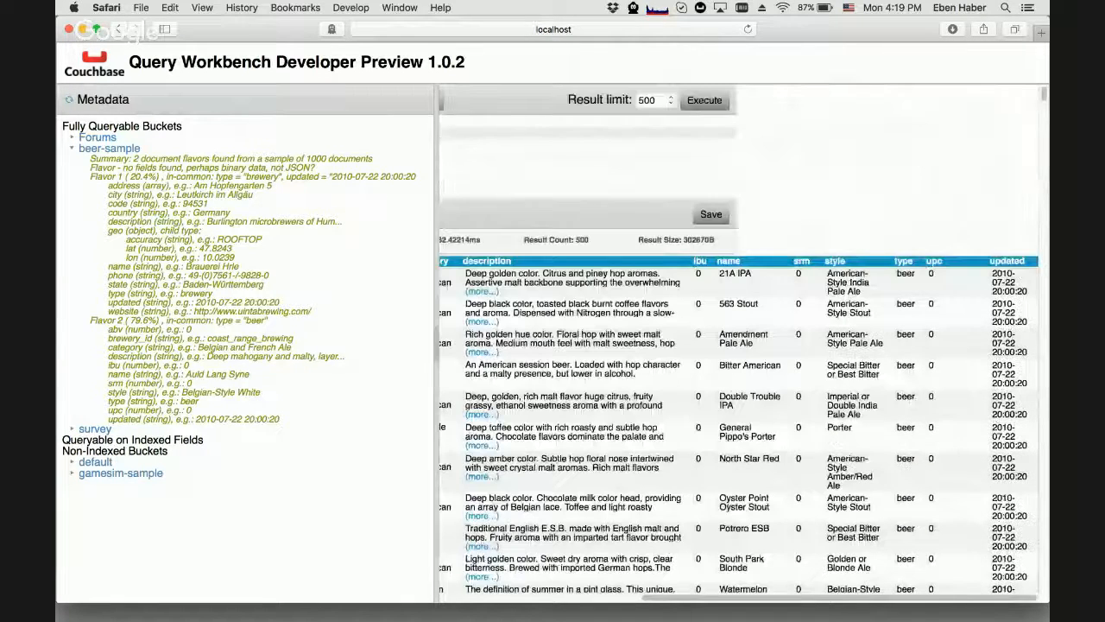
scroll(747, 591, left, 3)
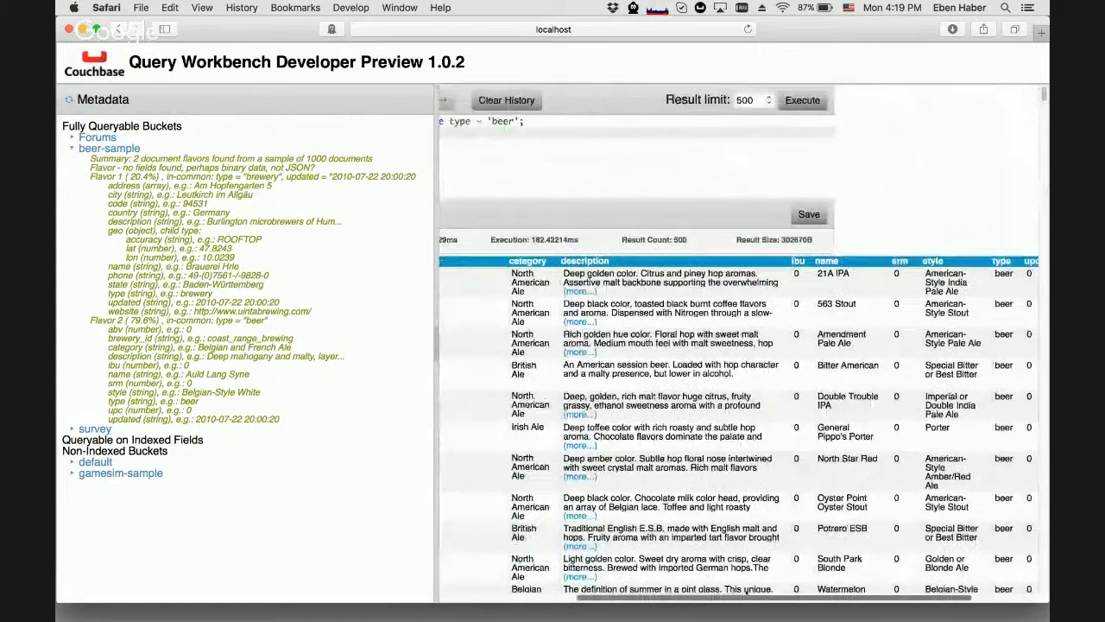
scroll(745, 591, left, 5)
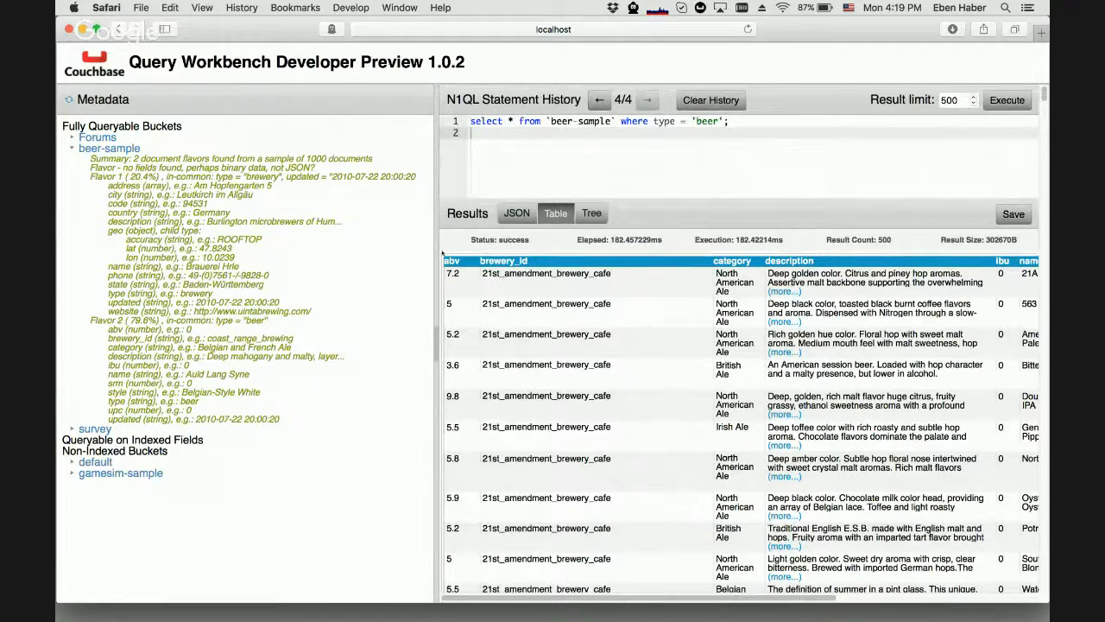
click(591, 214)
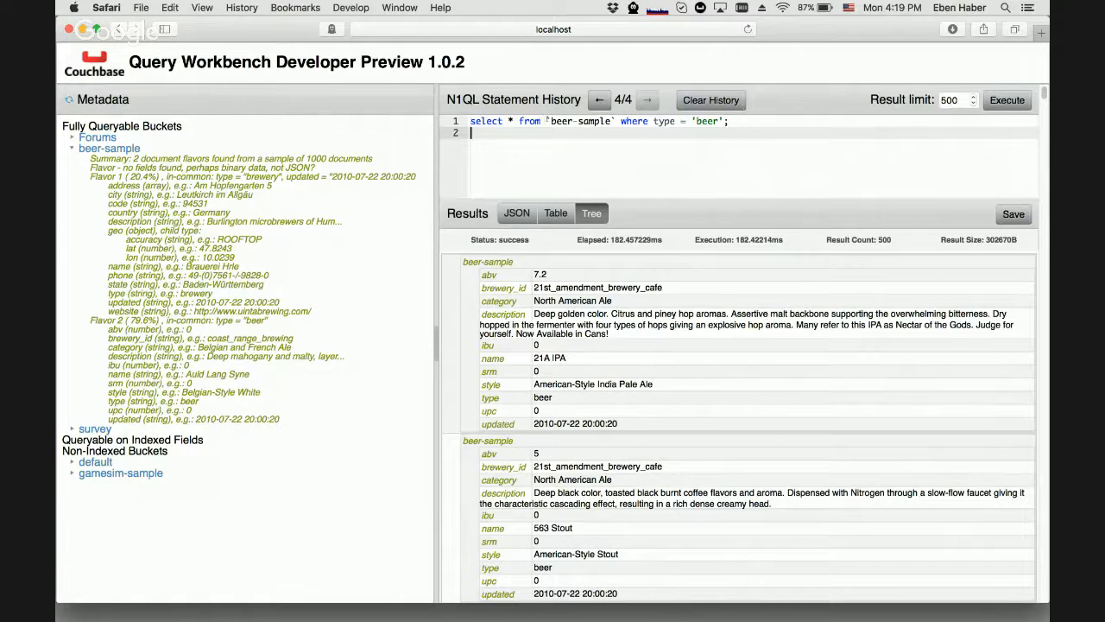
Replace the beer-sample source and its condition with system:indexes and run select * from system:indexes;.
drag(547, 123, 775, 121)
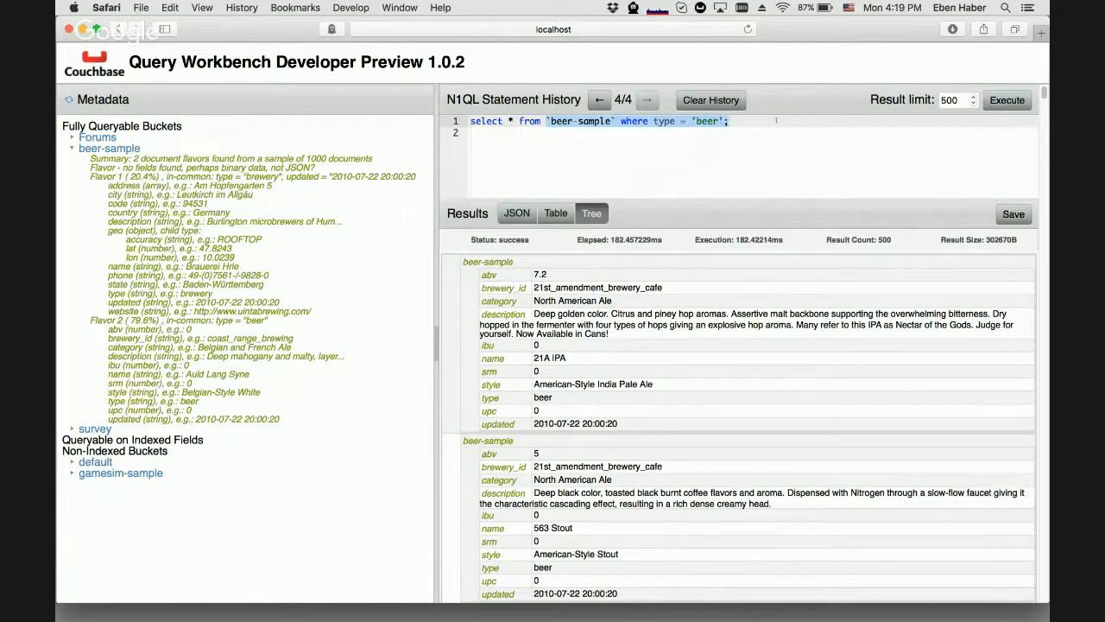
text(sy)
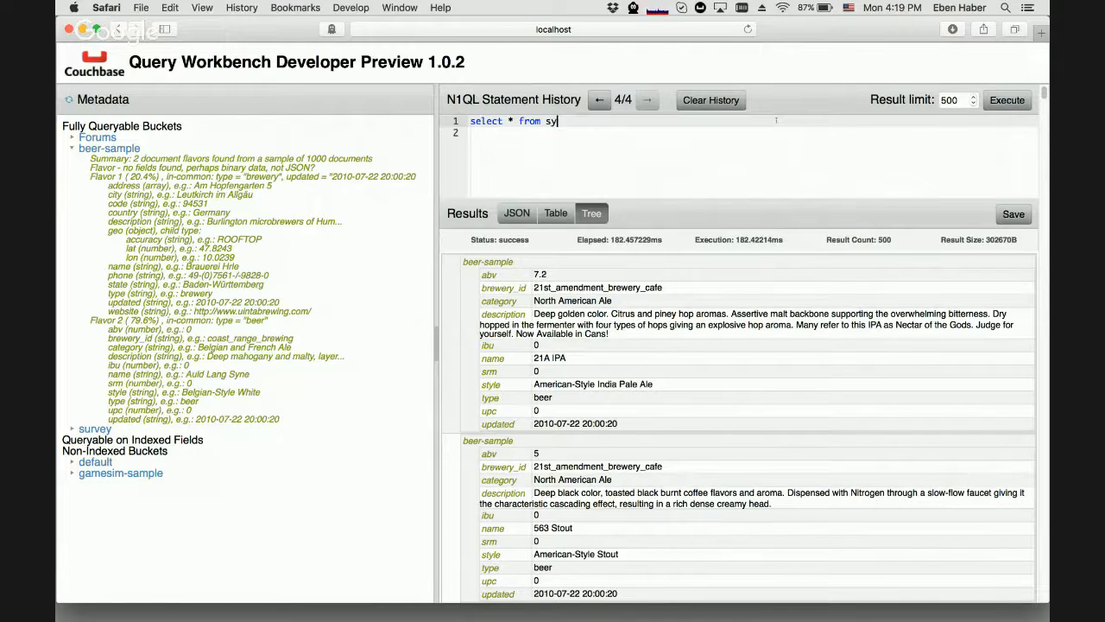
text(stem:indexes;)
key(Return)
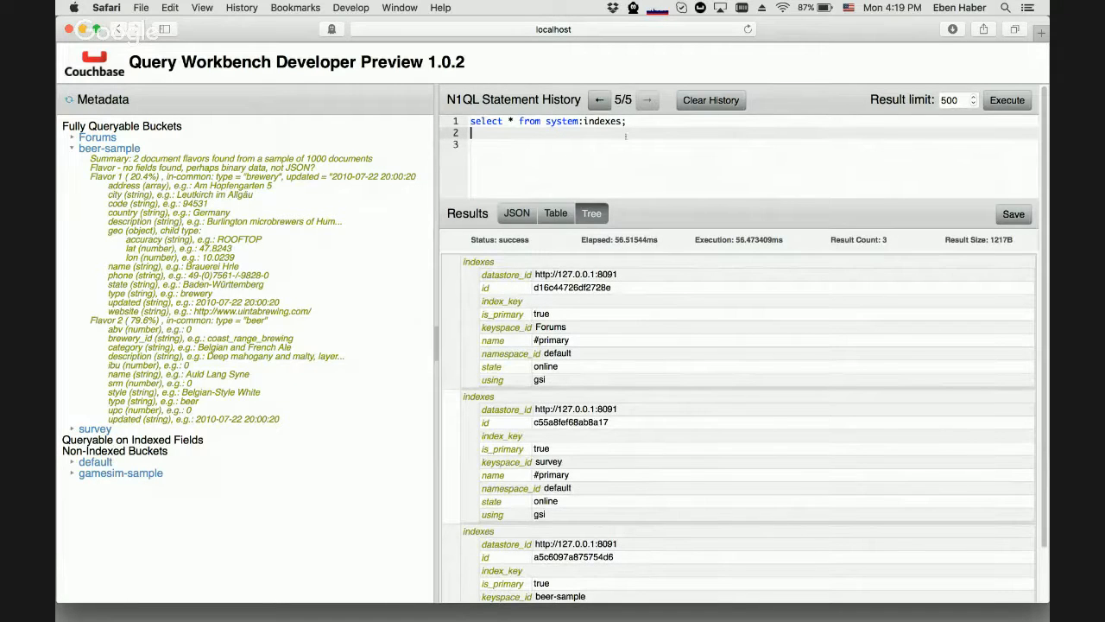
Look through the index listing as JSON and show it as a table.
click(516, 213)
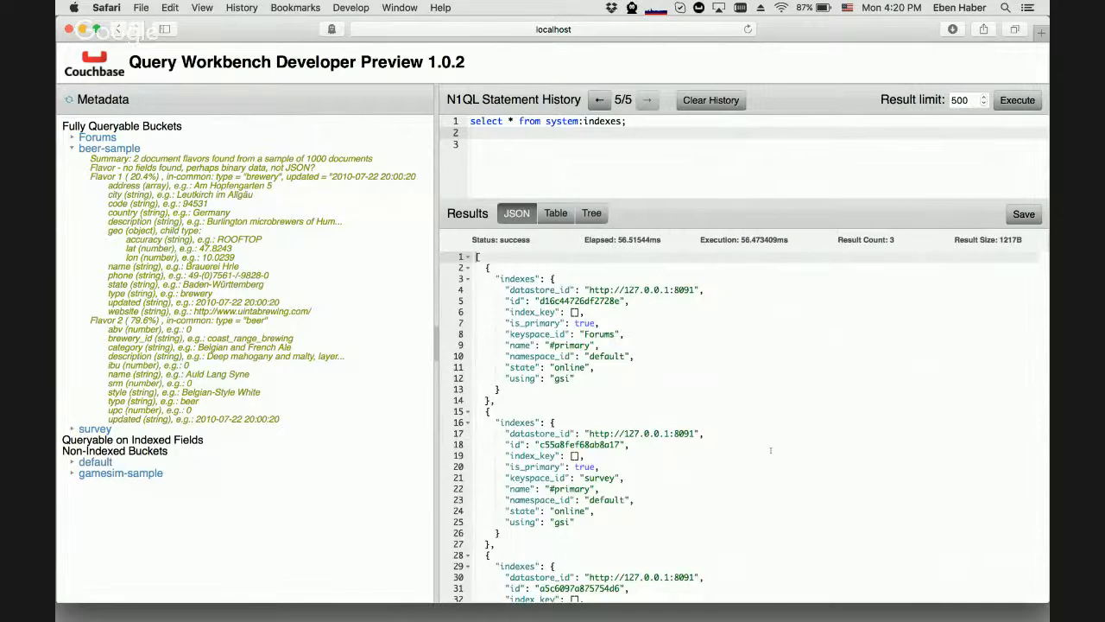
scroll(771, 450, down, 3)
scroll(771, 450, up, 3)
scroll(770, 450, down, 3)
scroll(771, 450, up, 3)
click(556, 213)
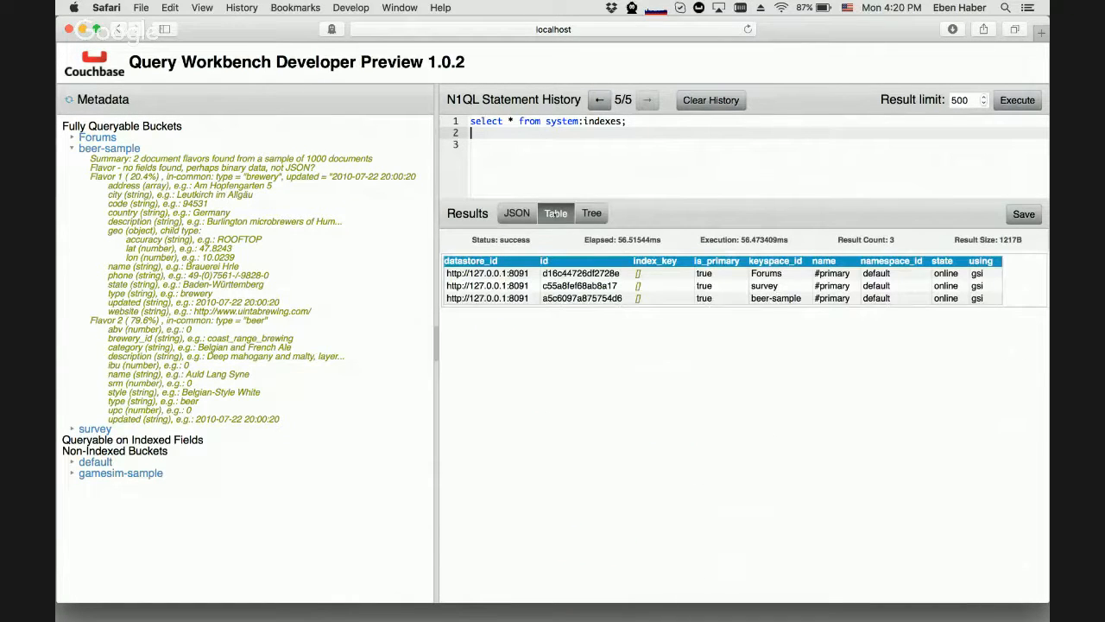